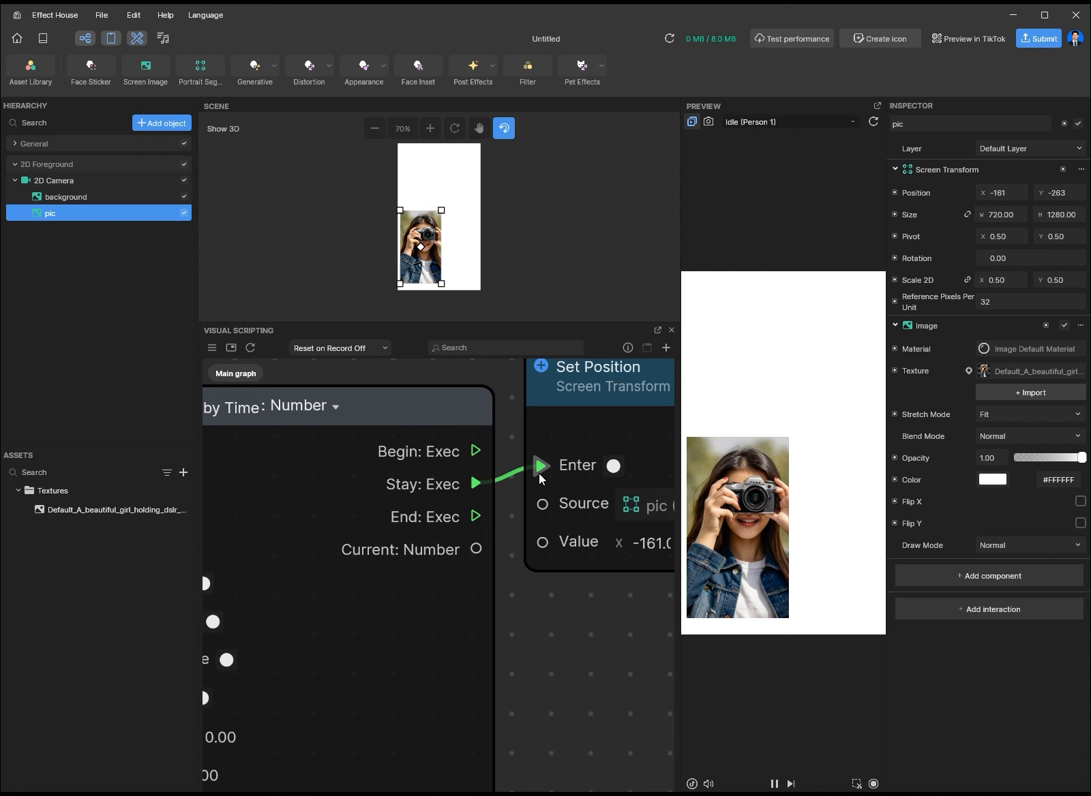
- Try to connect the Transit by Time node's Current output to the Value input of the Set Position node
drag(476, 548, 538, 544)
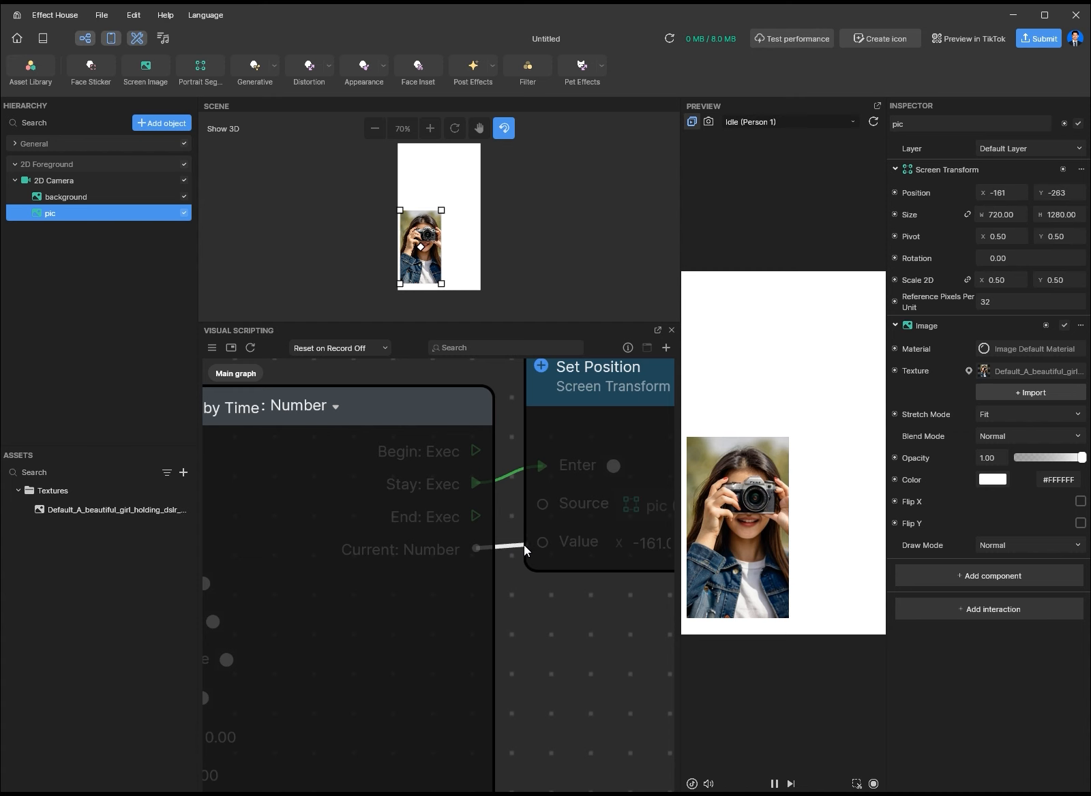
drag(508, 552, 500, 555)
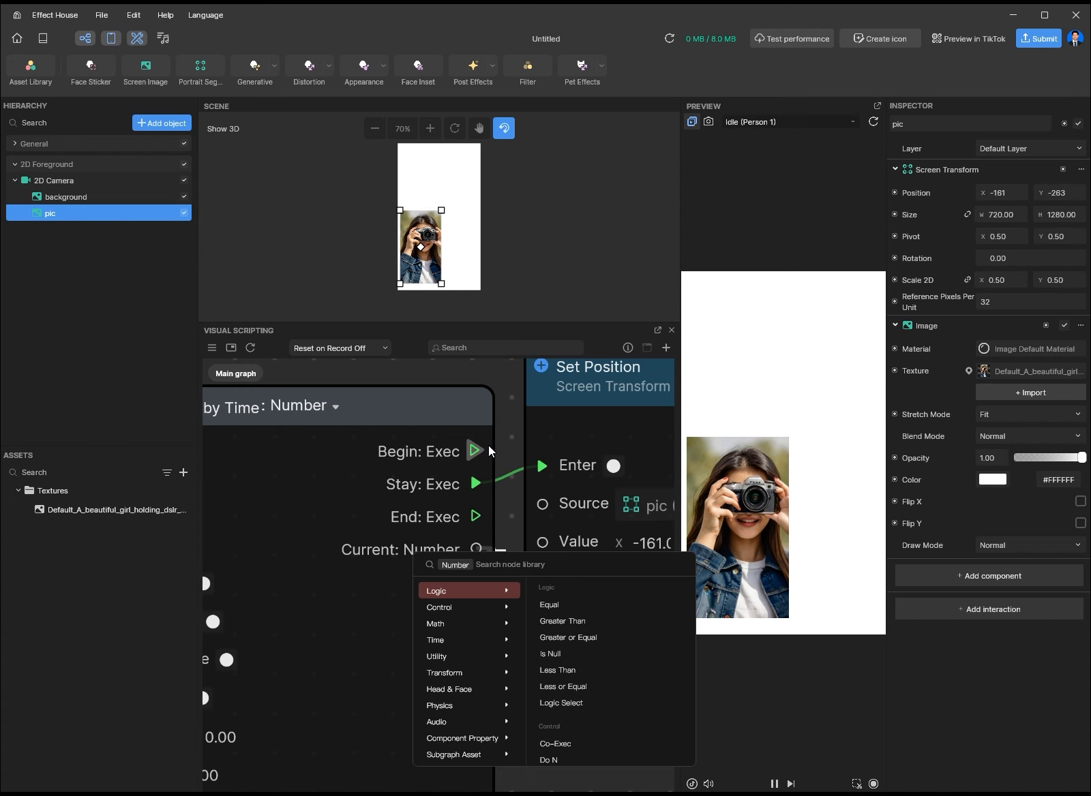
click(510, 450)
scroll(508, 452, down, 3)
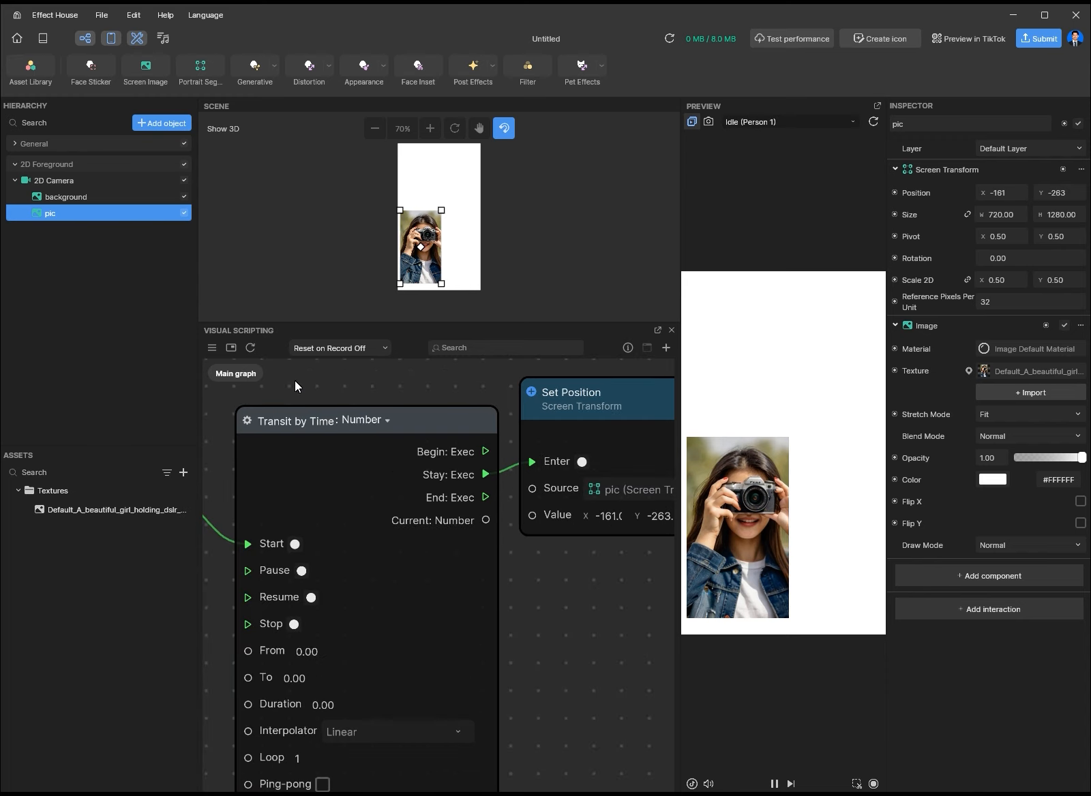
- Try out the Vec2, Number and Color data types on the Transit by Time node
click(379, 418)
click(386, 421)
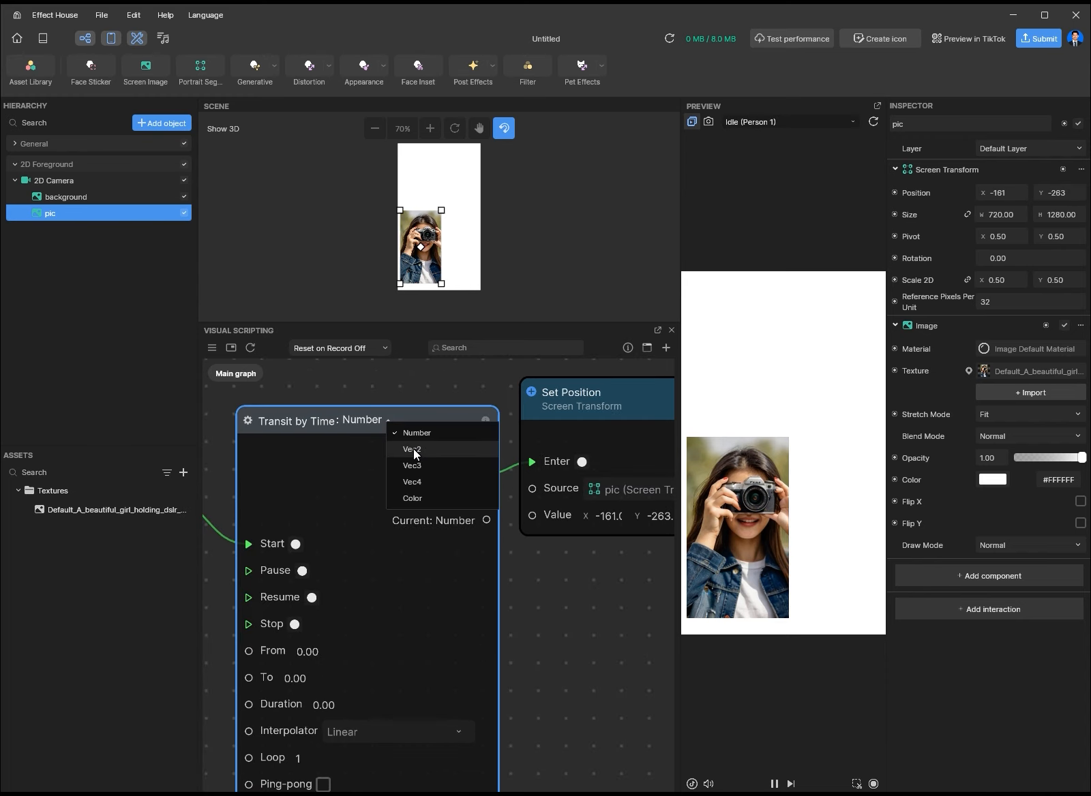
click(427, 449)
click(359, 420)
click(392, 432)
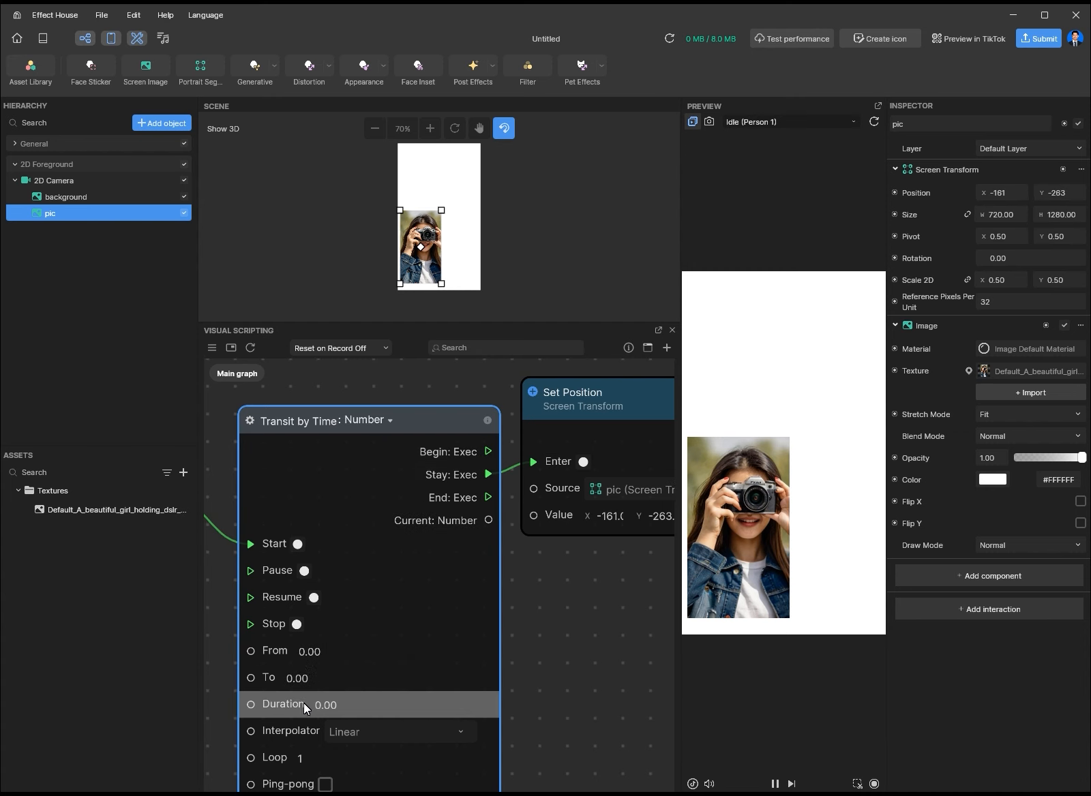
click(363, 422)
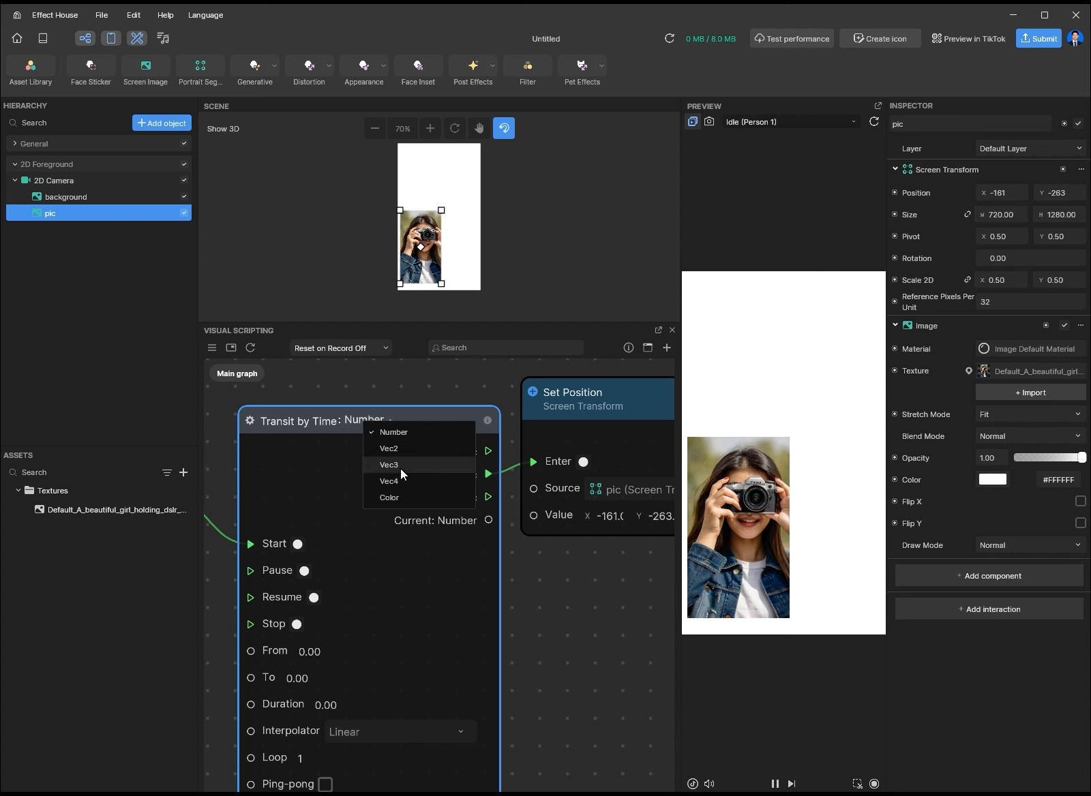
click(403, 497)
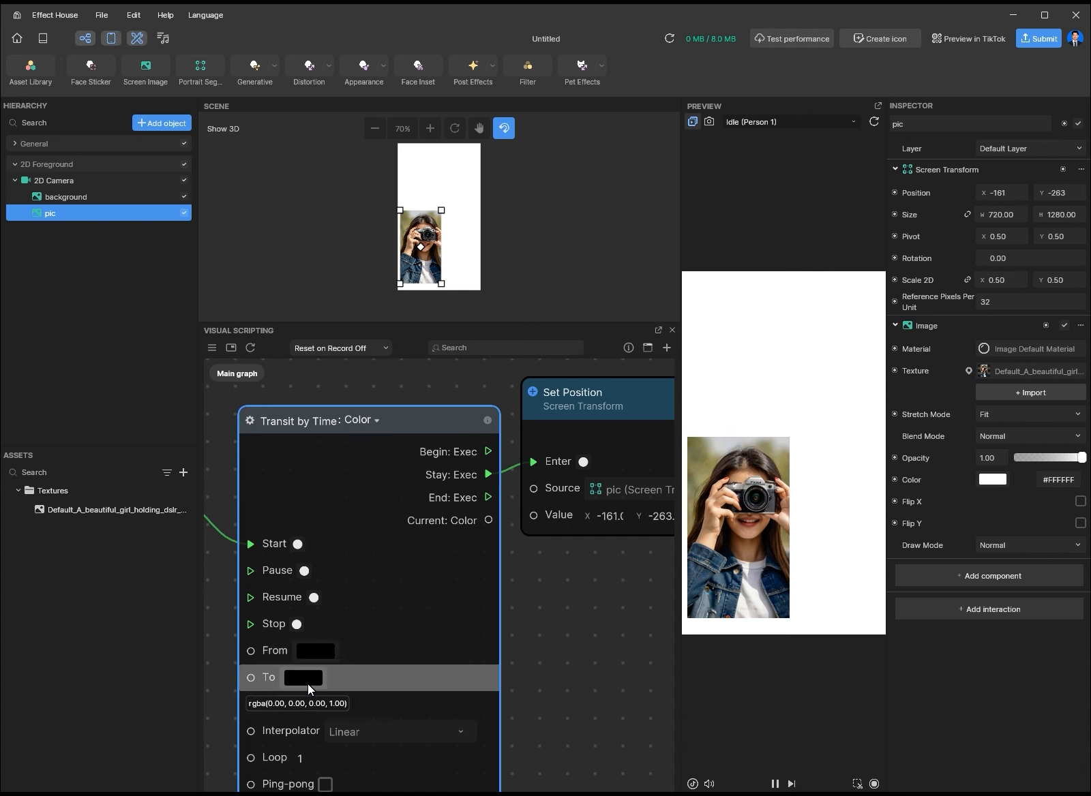
- Set the Transit by Time node's data type to Vec2 and connect its Current output to the Set Position node's Value
click(367, 420)
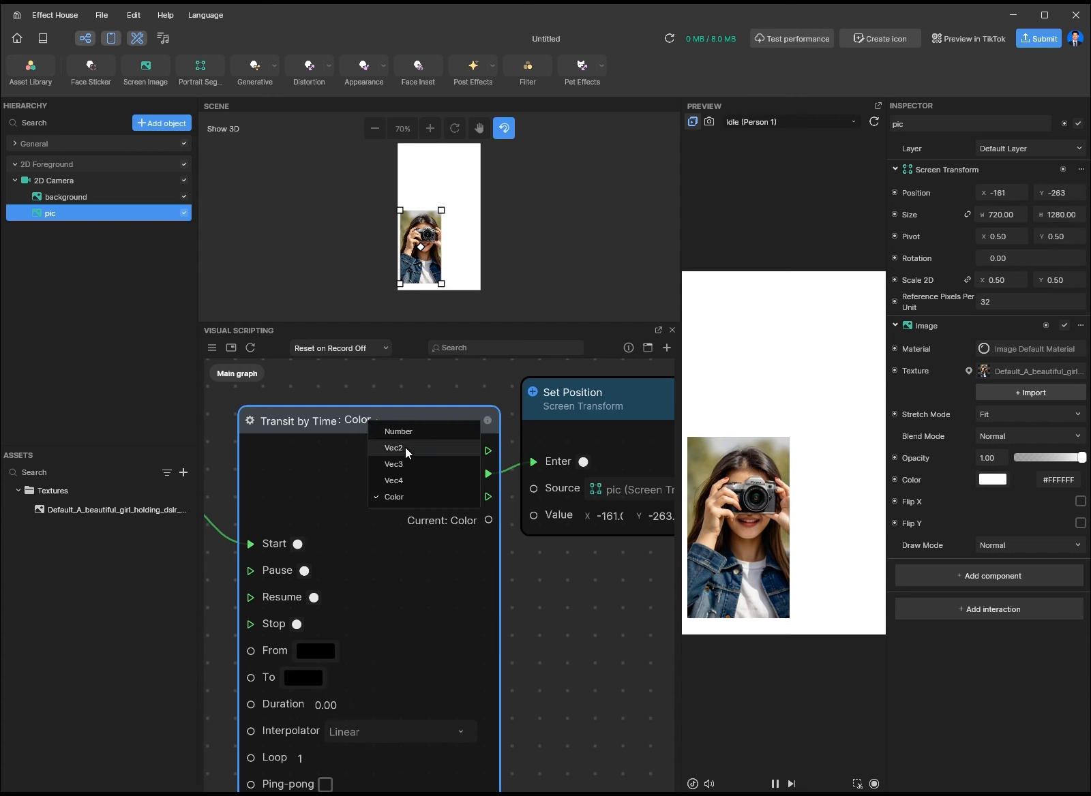
click(405, 448)
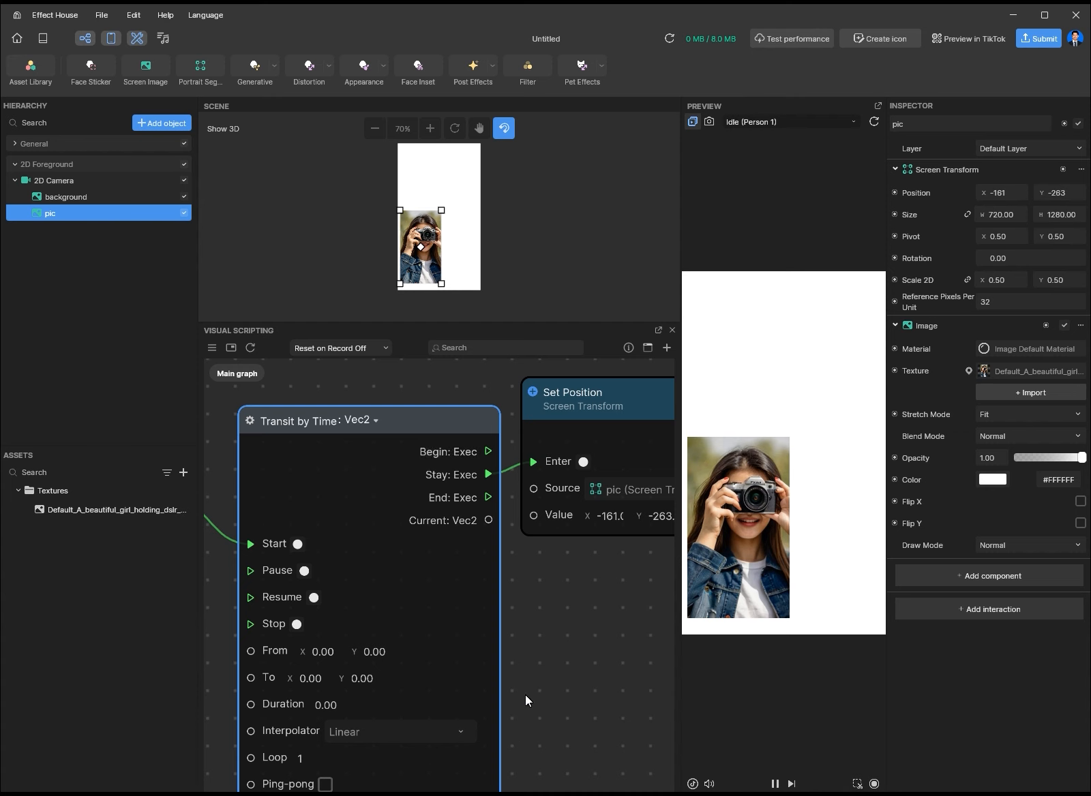
scroll(387, 559, up, 1)
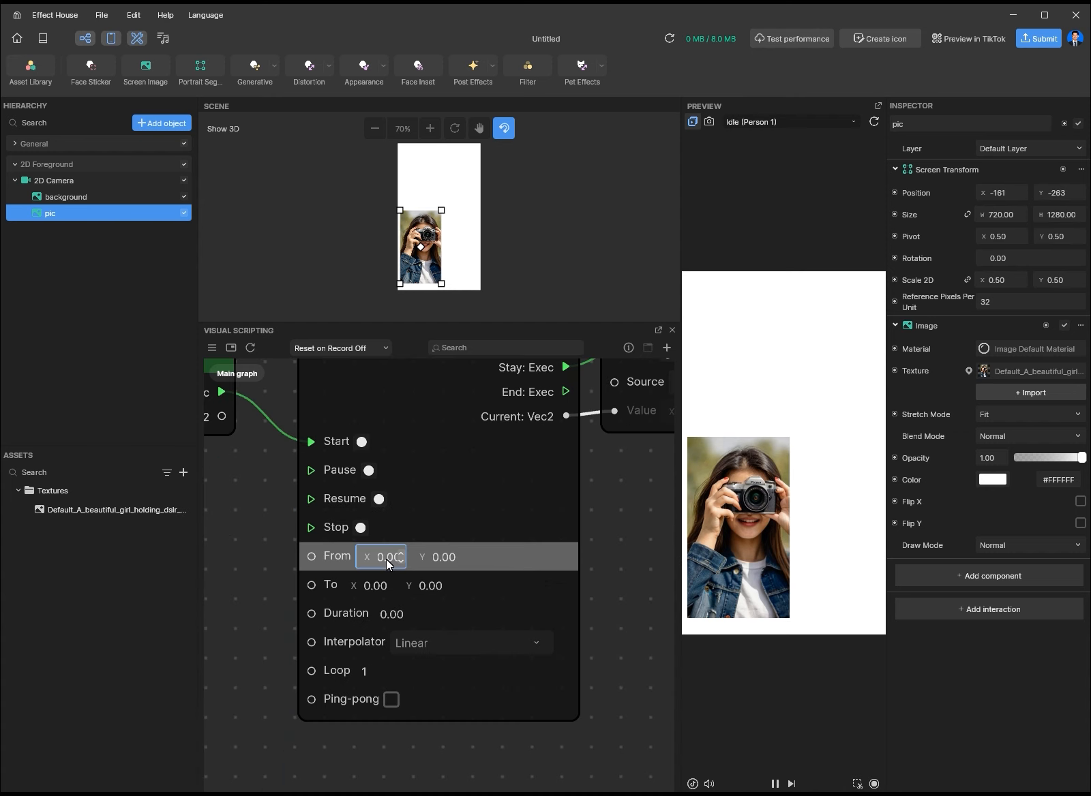
- Add a Get Position node for pic's Screen Transform and connect its Value output to the Transit by Time node's From input
click(895, 193)
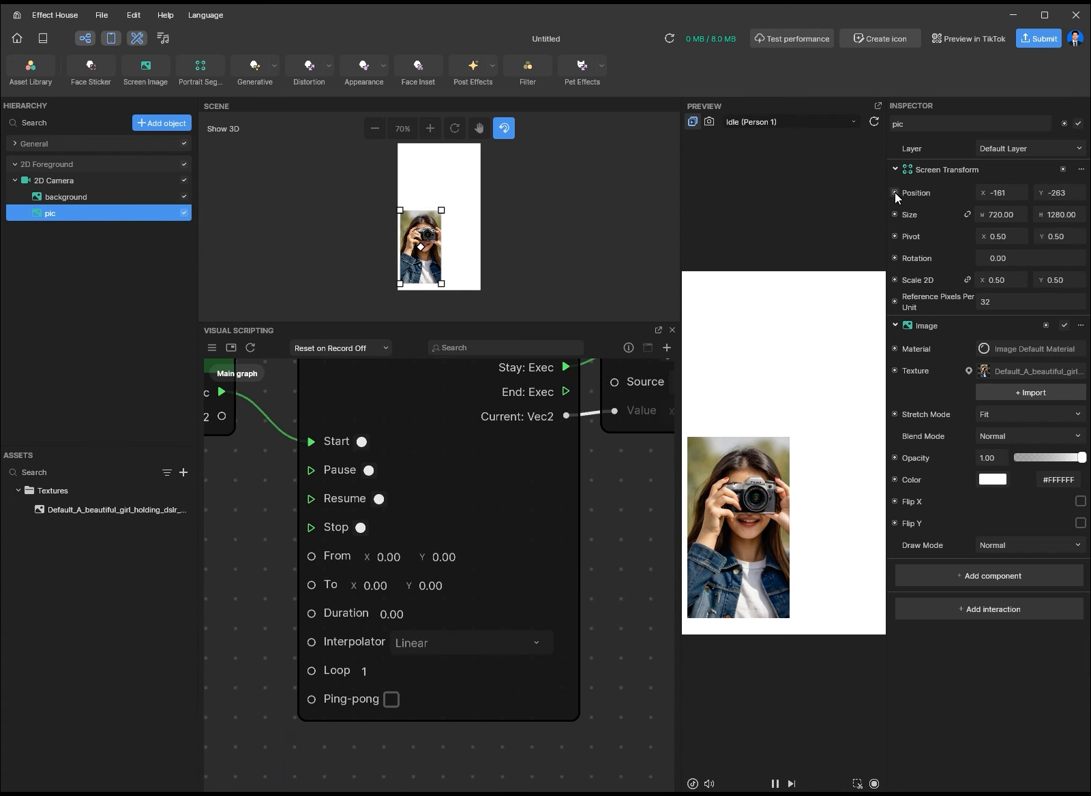
click(921, 213)
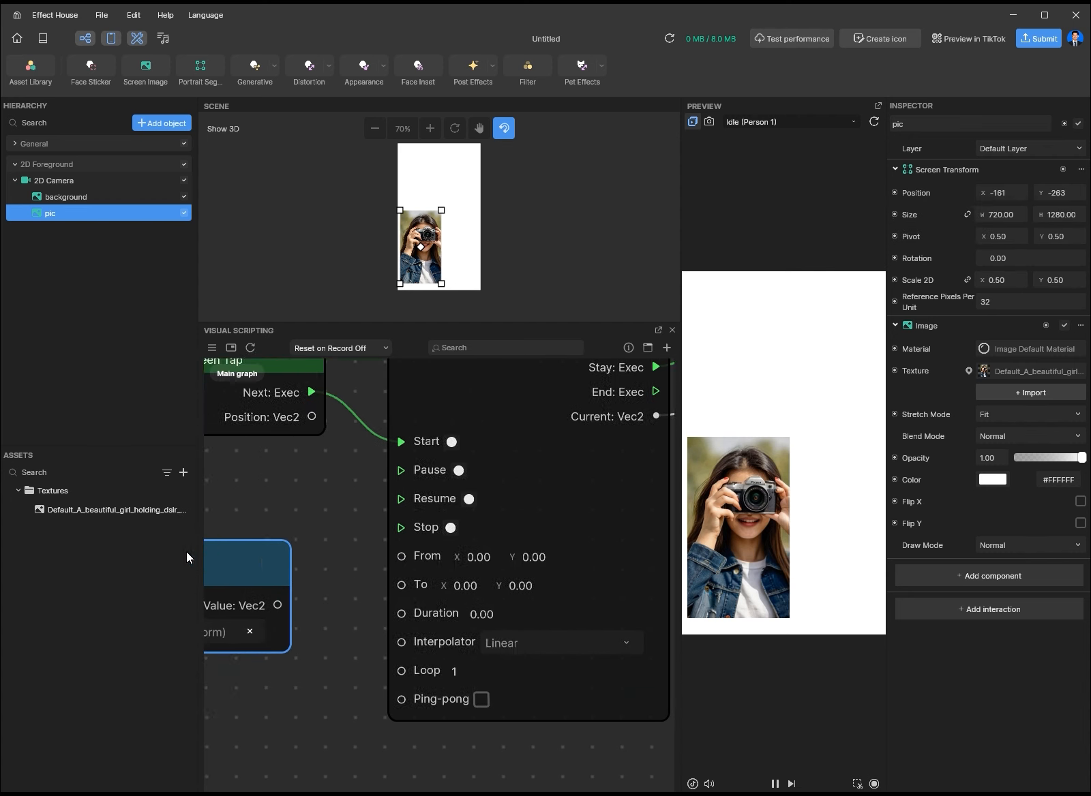
click(360, 525)
drag(444, 578, 541, 557)
scroll(467, 637, down, 2)
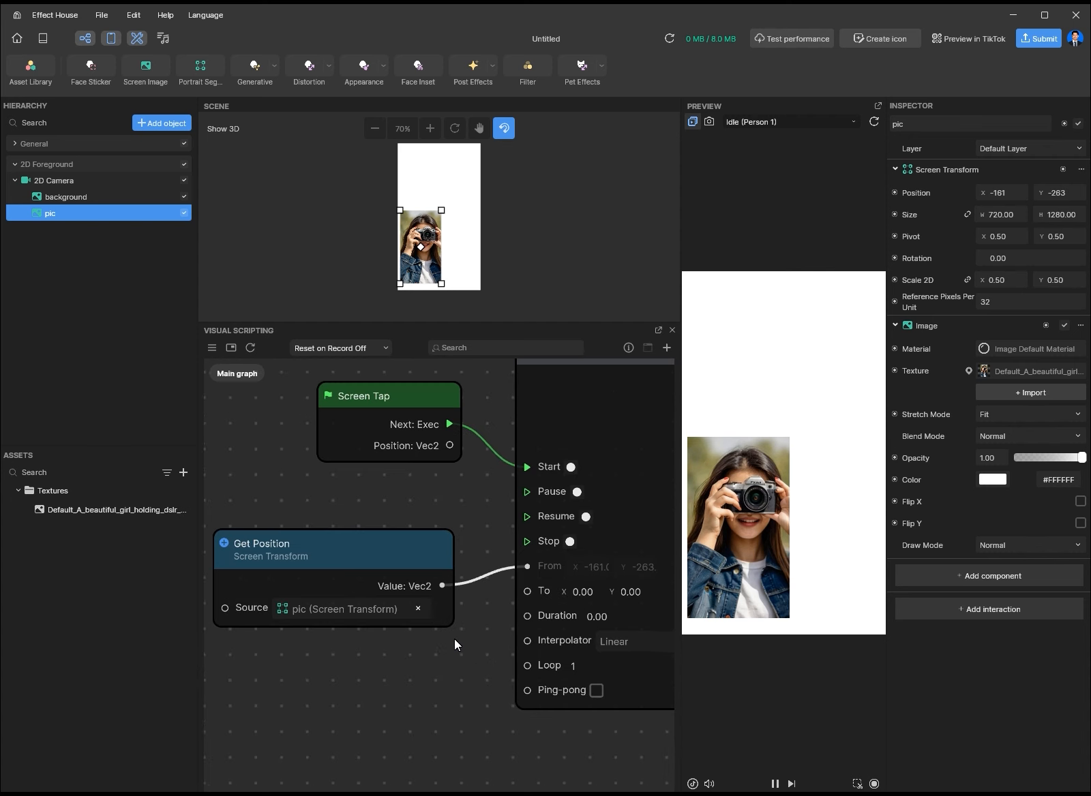
- Set the Transit by Time node's To value to X 161, Y 283 and its duration to 2.00
middle_drag(472, 640, 329, 653)
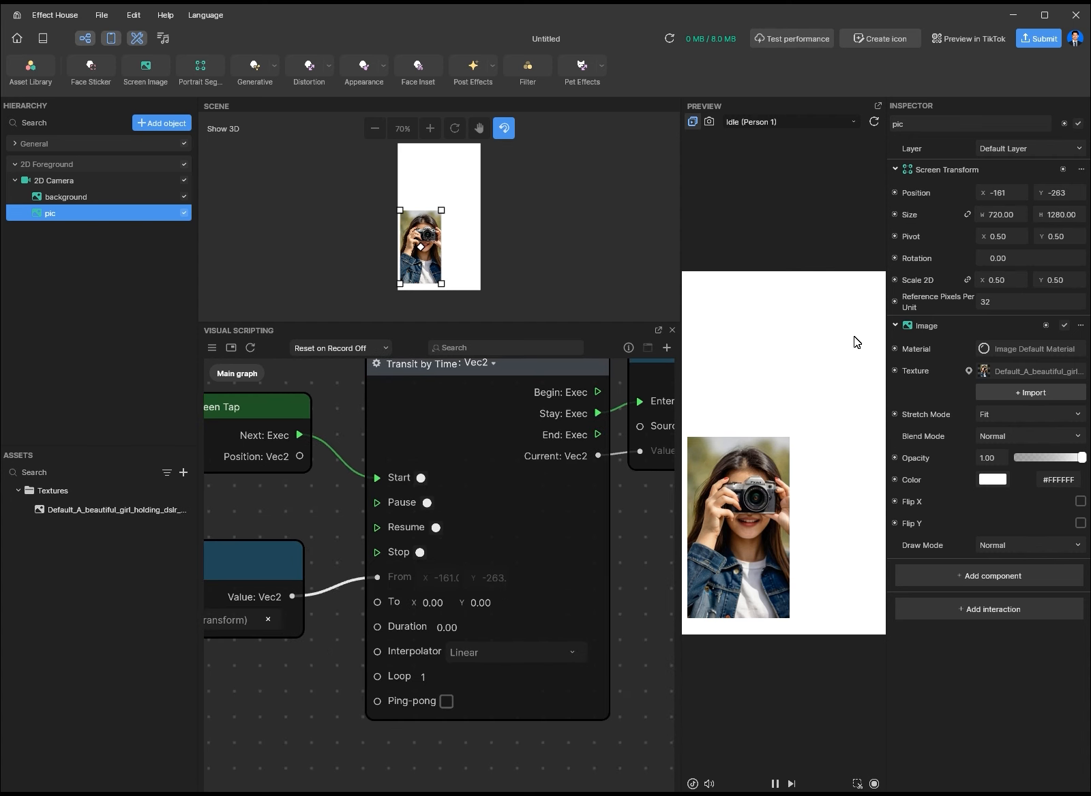
scroll(455, 615, up, 2)
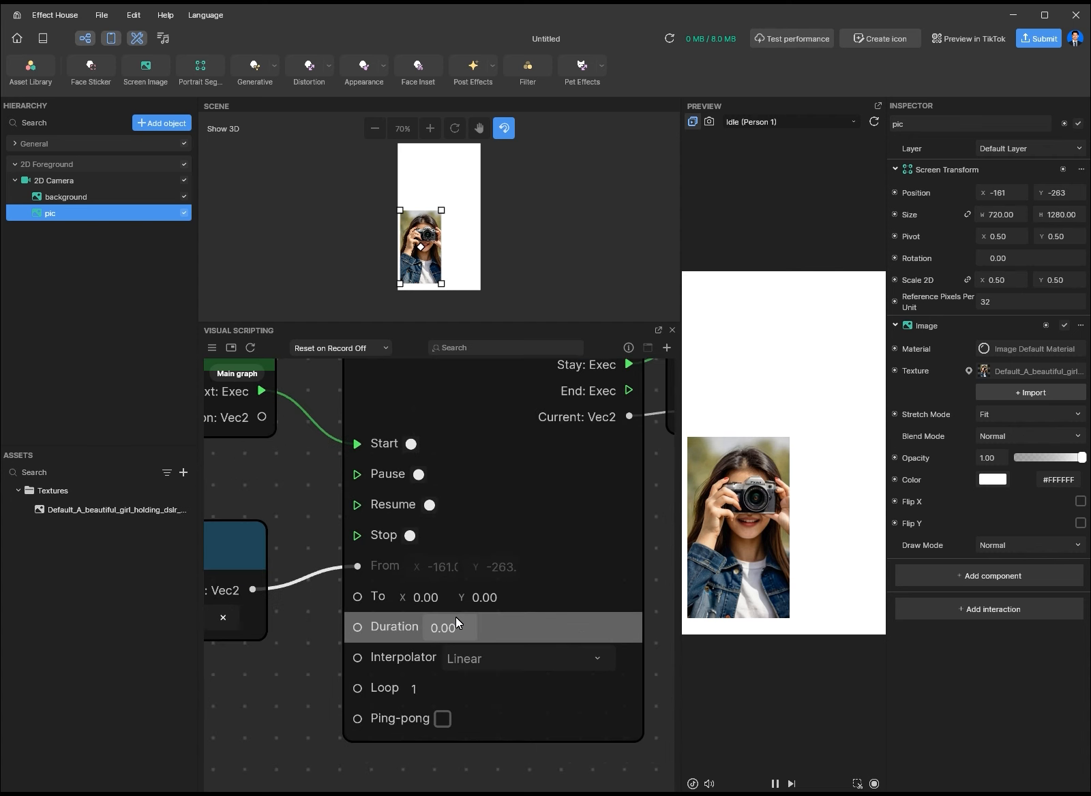
click(422, 606)
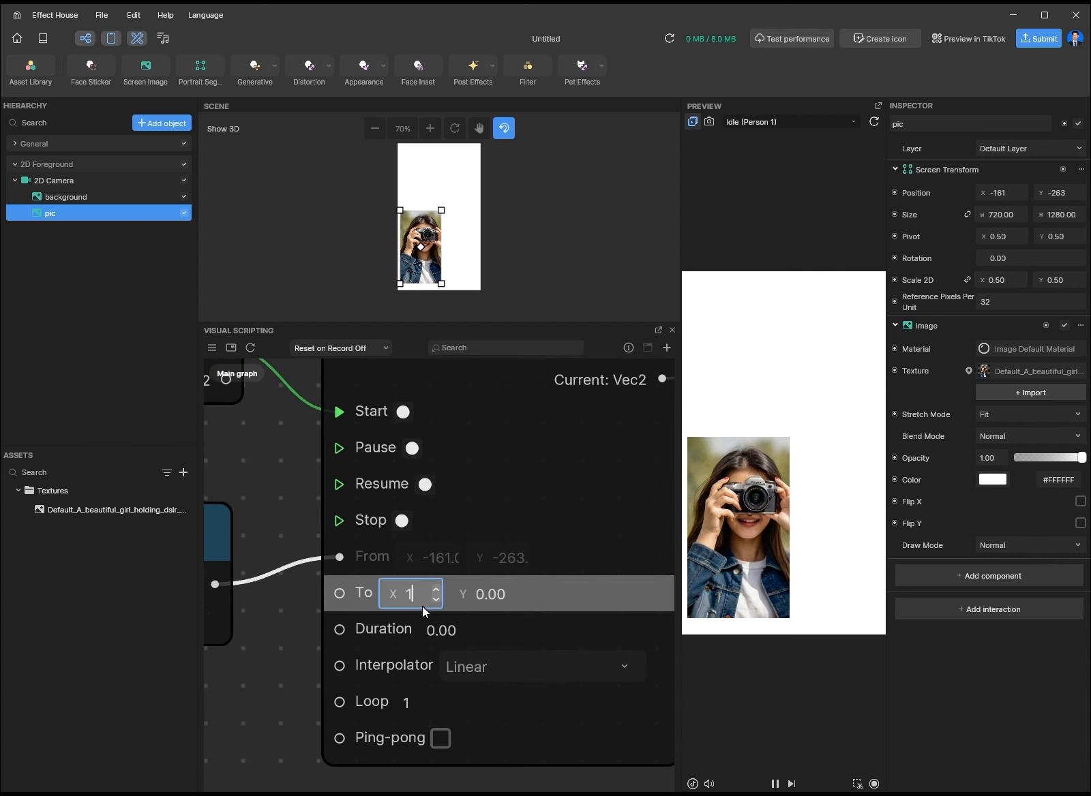
text(161)
key(Tab)
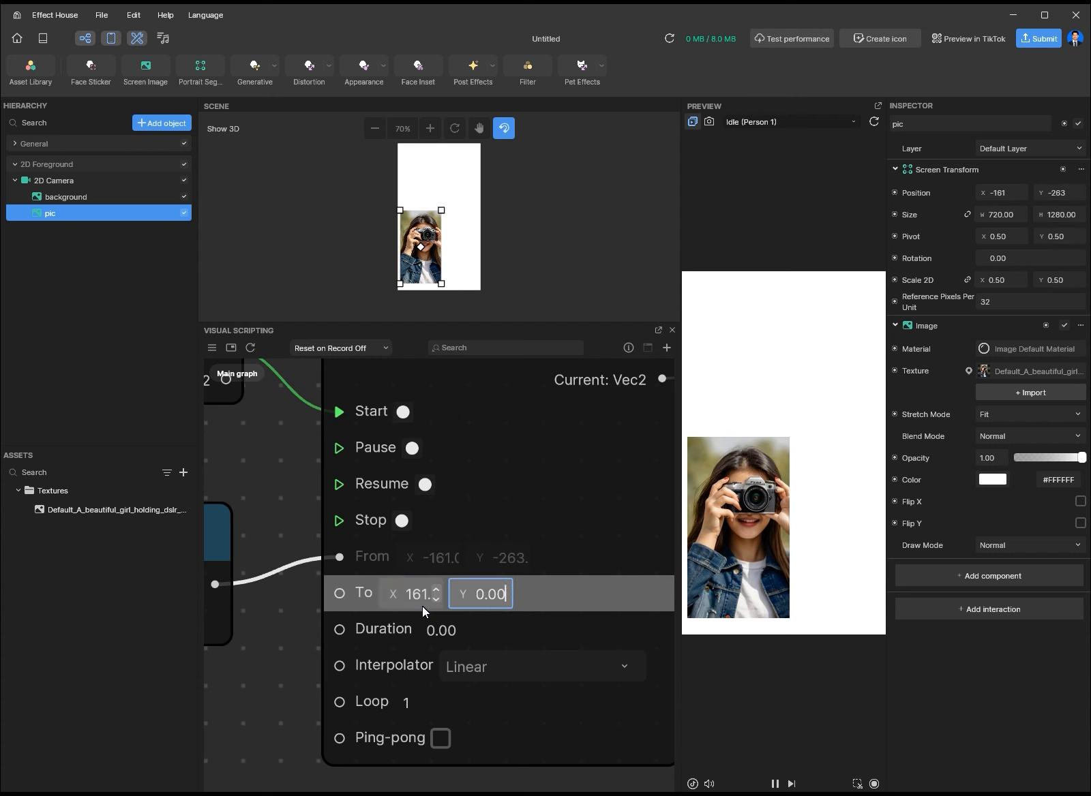
text(283)
key(Return)
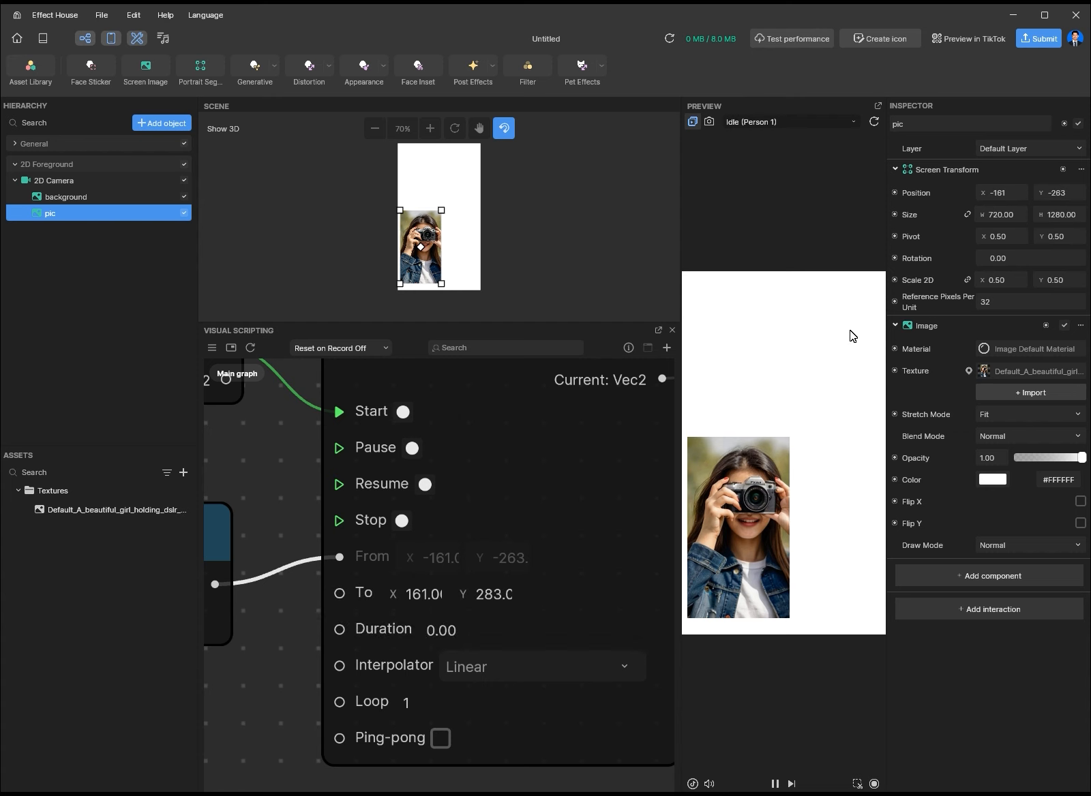
drag(459, 631, 420, 631)
text(2)
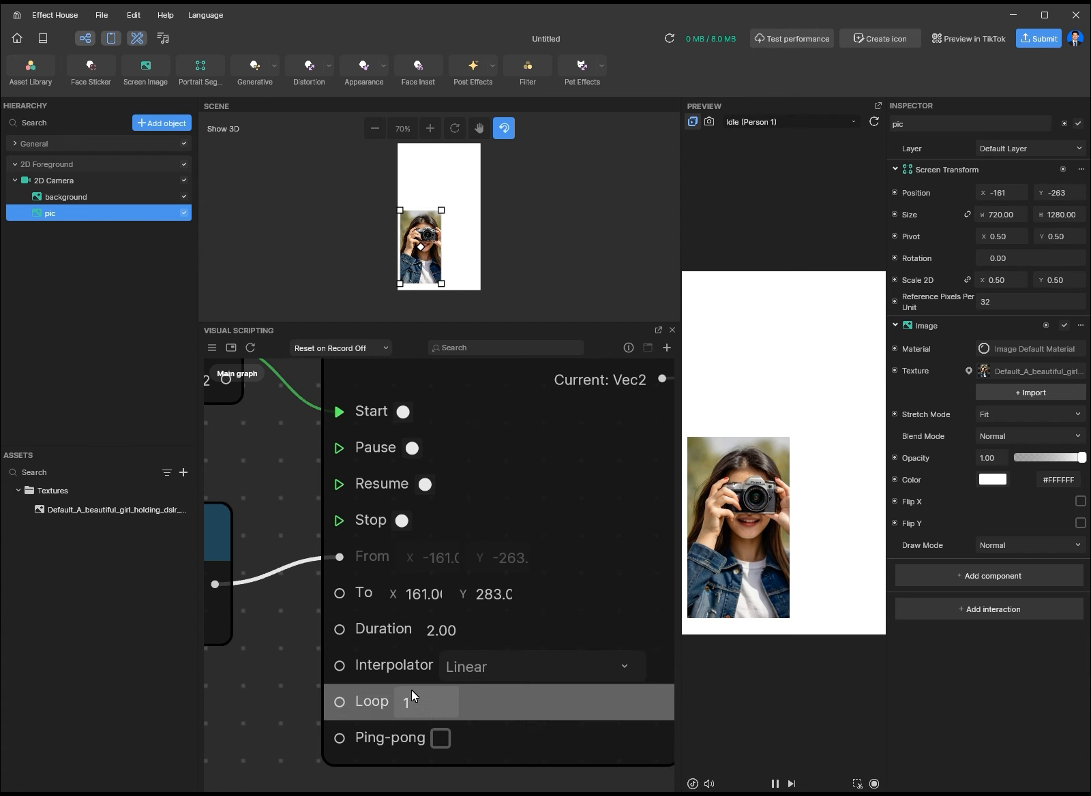
- Test the tap-triggered movement of the picture in the preview, reset the effect and test it again
scroll(411, 691, up, 1)
middle_drag(266, 673, 279, 533)
scroll(418, 581, up, 3)
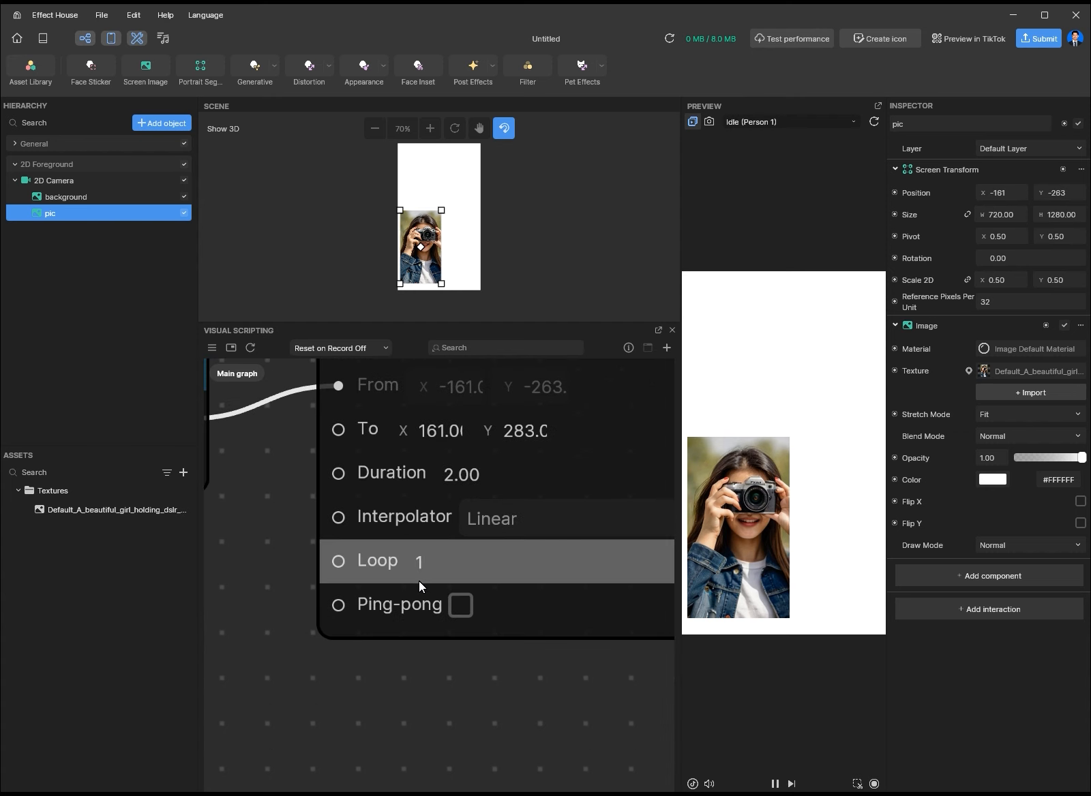
scroll(423, 585, down, 2)
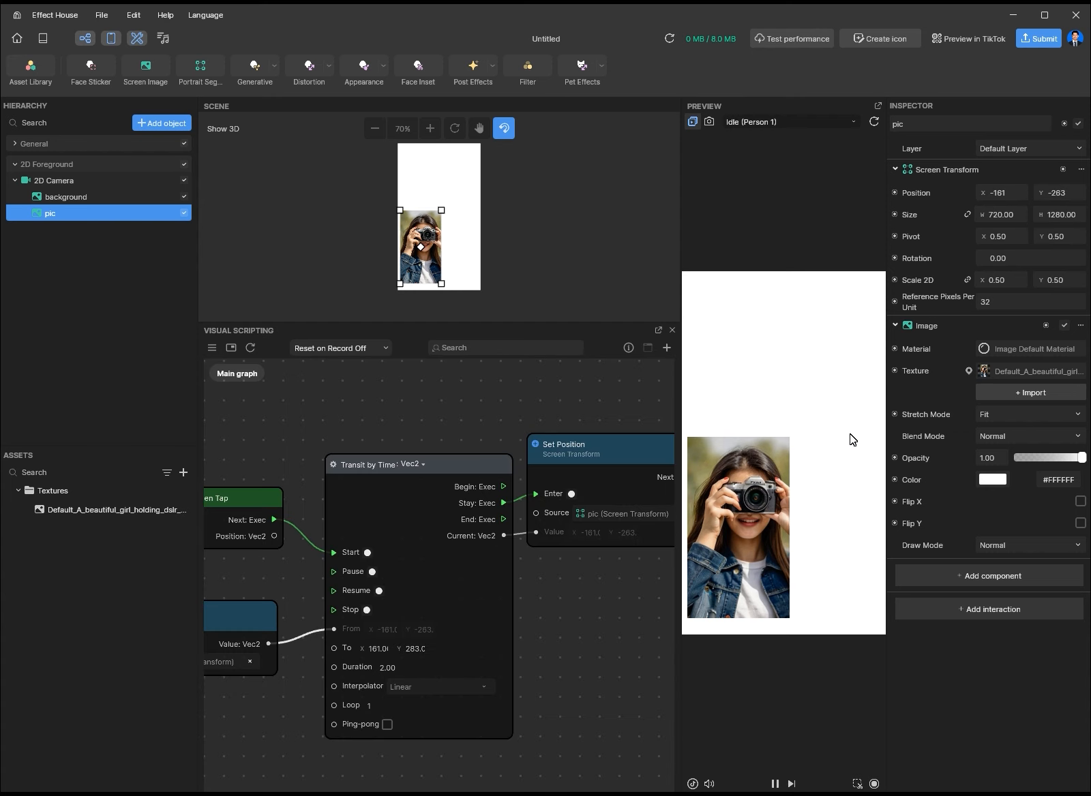
click(850, 435)
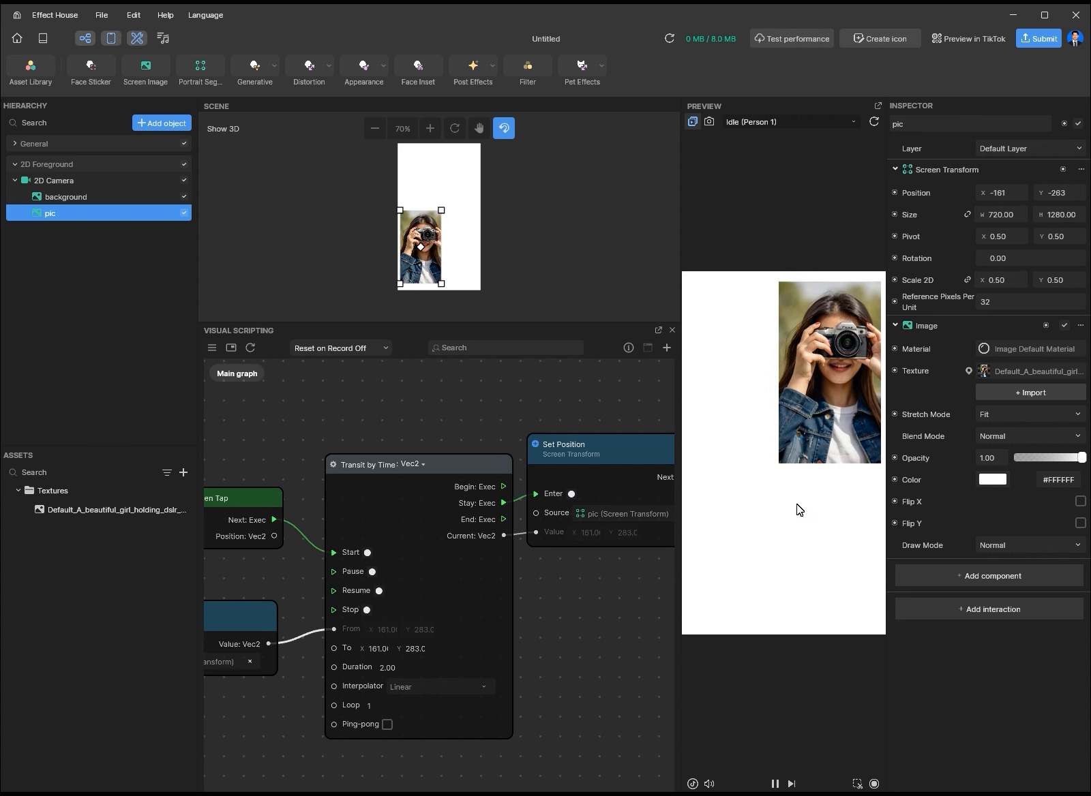
click(874, 121)
click(821, 549)
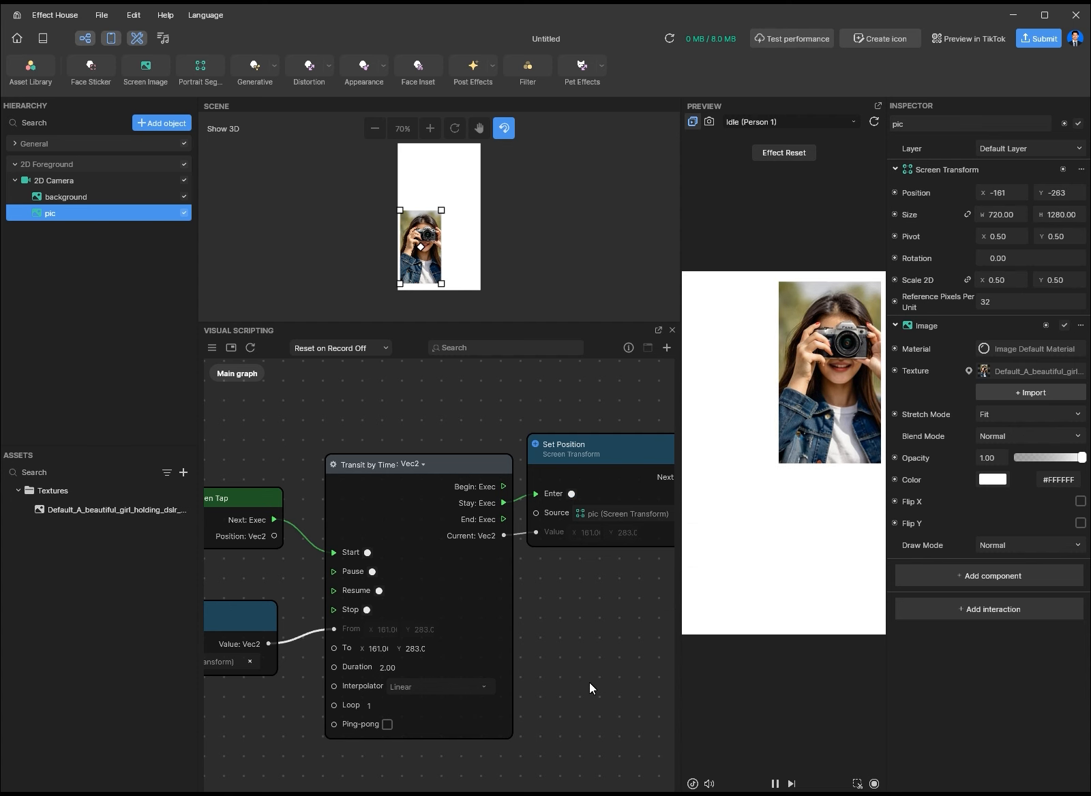
- Set the Transit by Time node's loop count to 3 and enable Ping-pong
scroll(360, 715, up, 5)
click(396, 691)
text(3)
scroll(437, 685, down, 3)
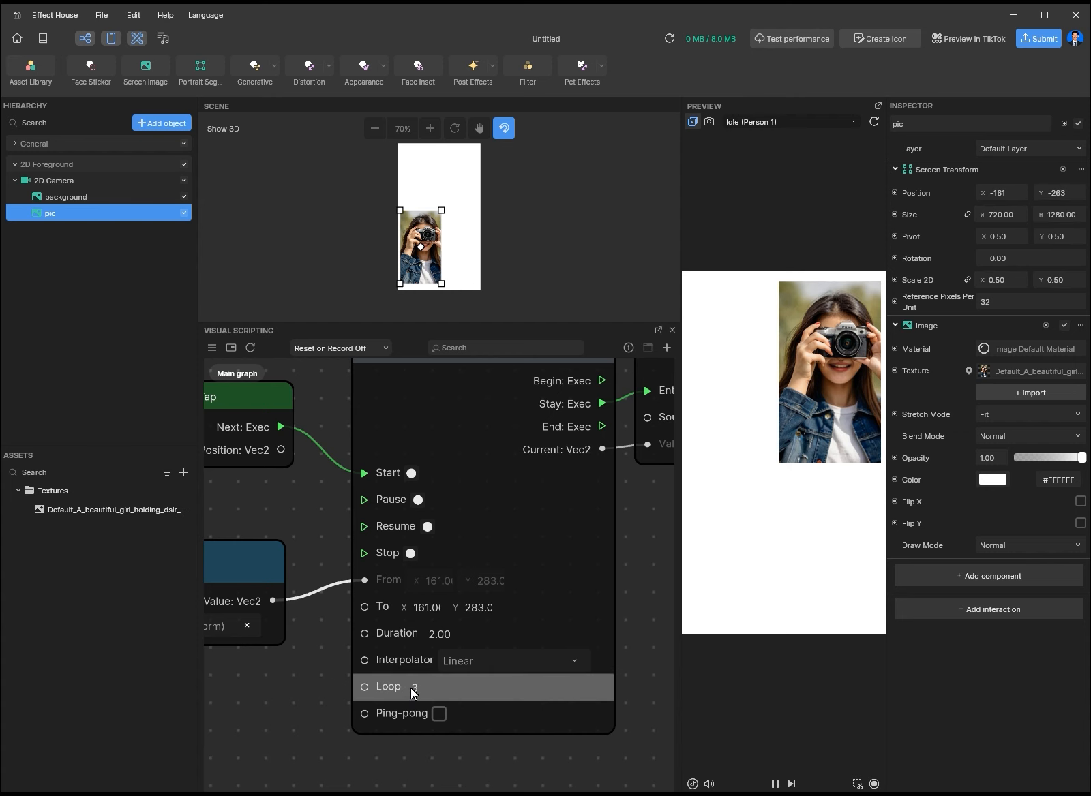
scroll(406, 688, up, 2)
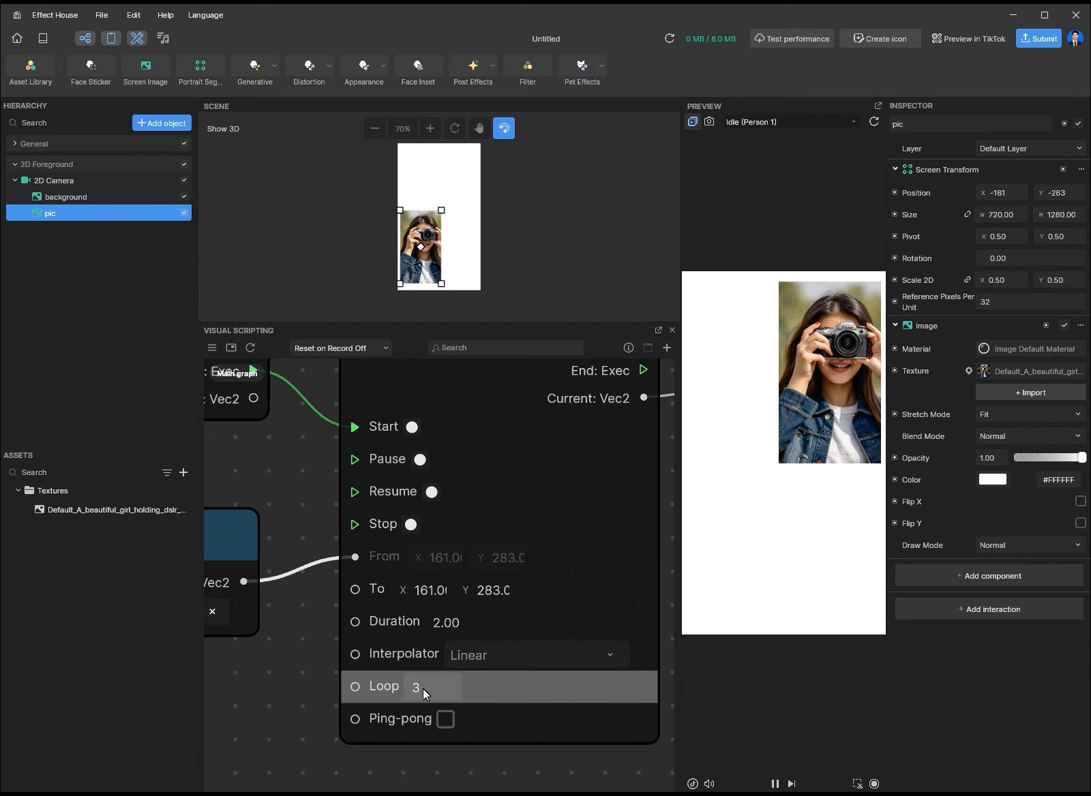
click(446, 721)
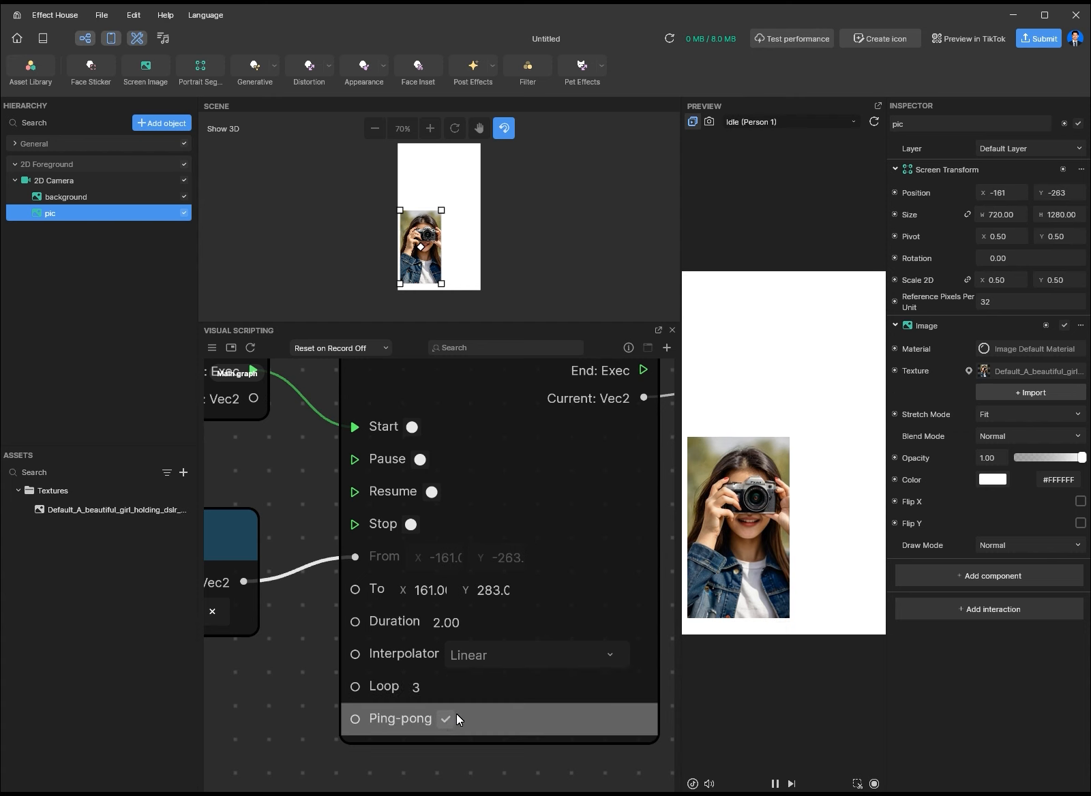
click(428, 690)
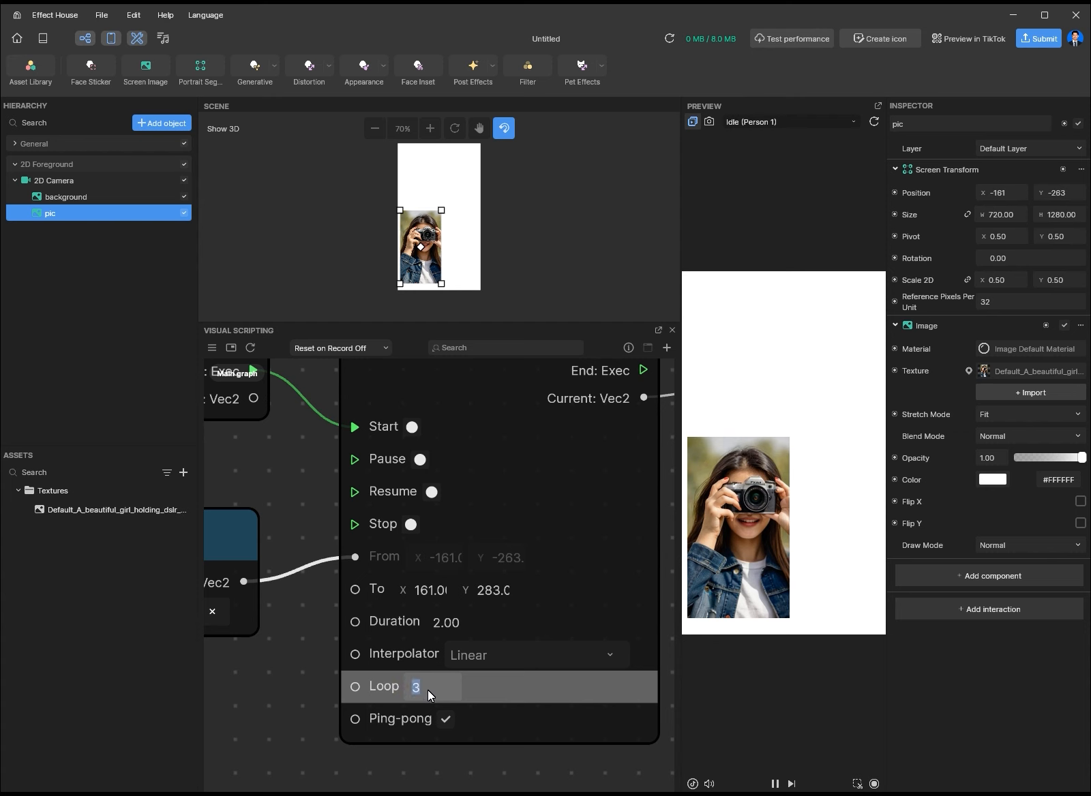
text(1)
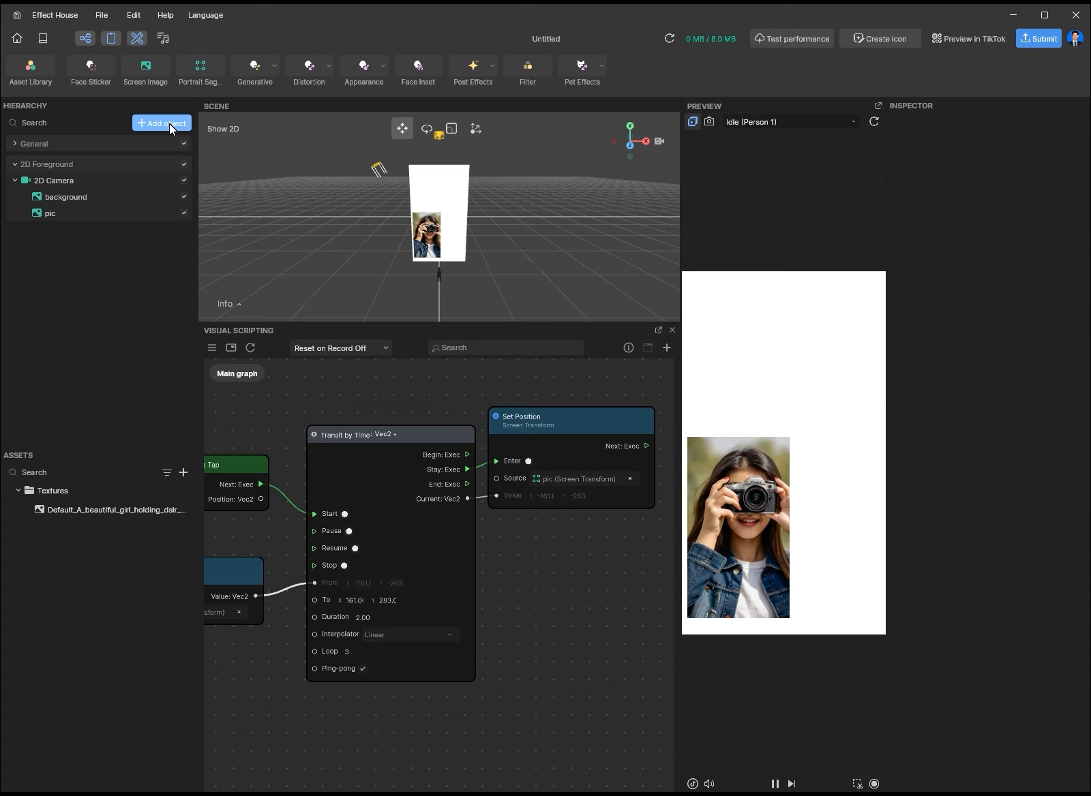
- Add a 3D Text object to the scene and place it below pic under the 2D Camera
click(169, 123)
click(257, 296)
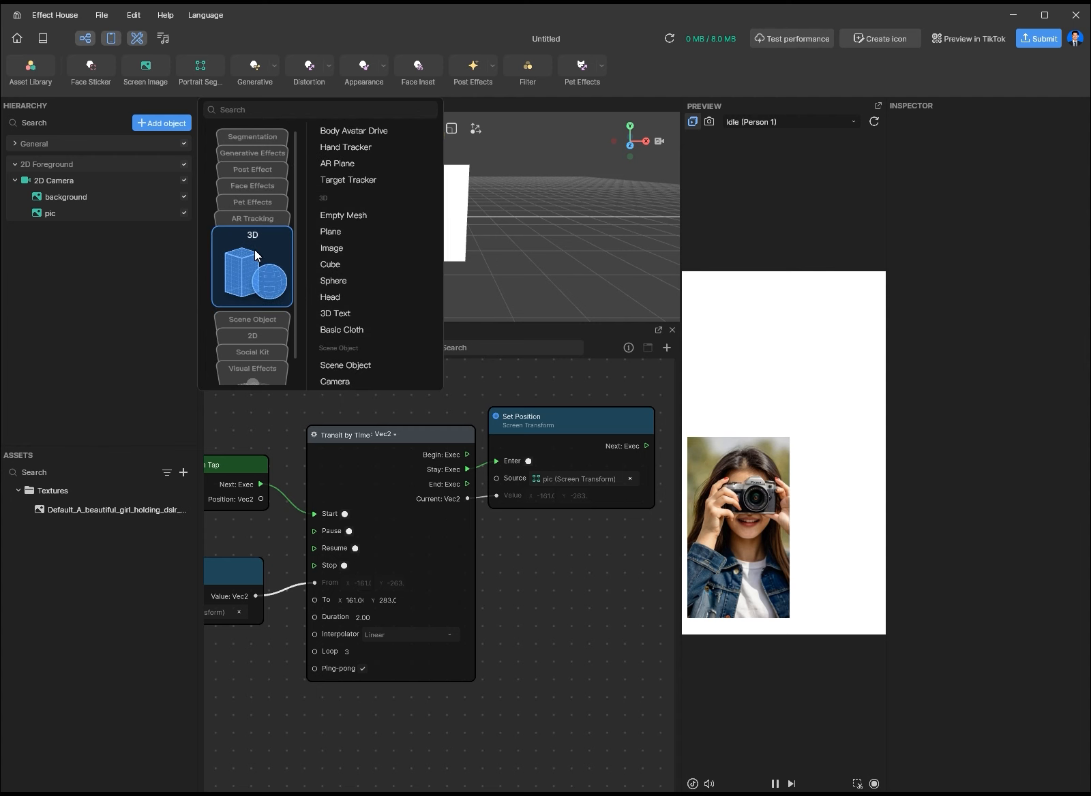
click(346, 313)
click(64, 212)
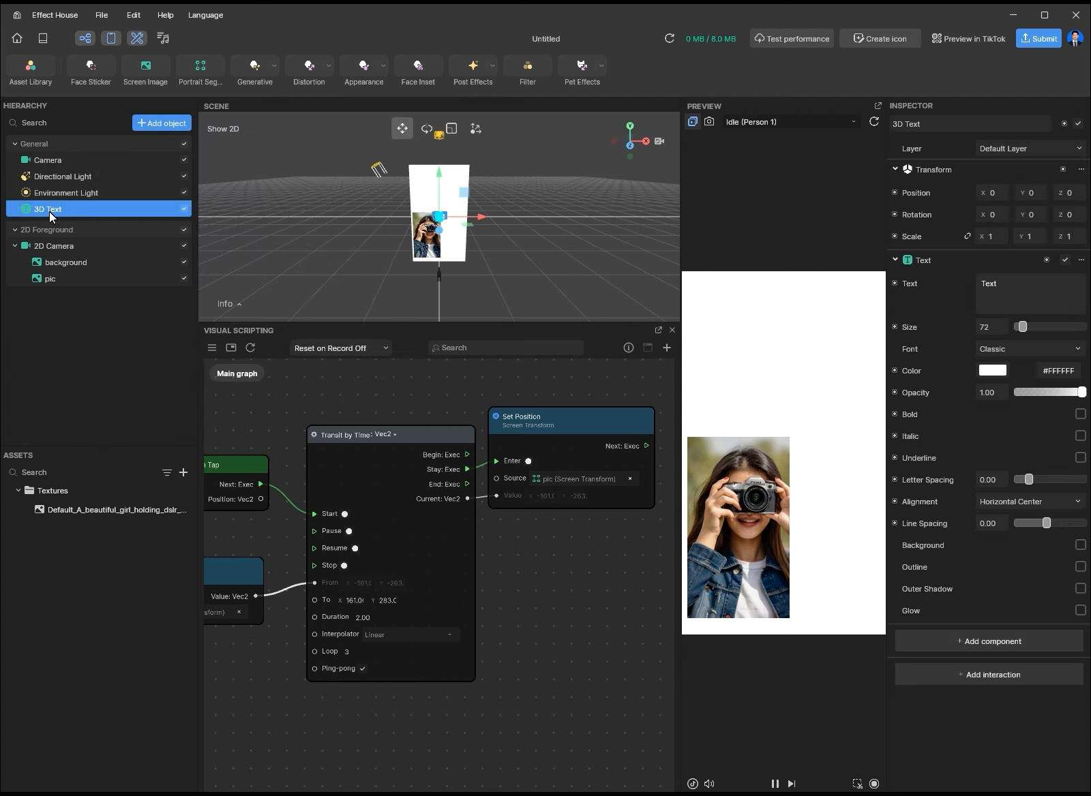
drag(64, 212, 37, 285)
- Change the 3D text to "Effect House" with size 124 and the purple color #3E0093
text(Effect House)
drag(1022, 334, 971, 329)
click(992, 370)
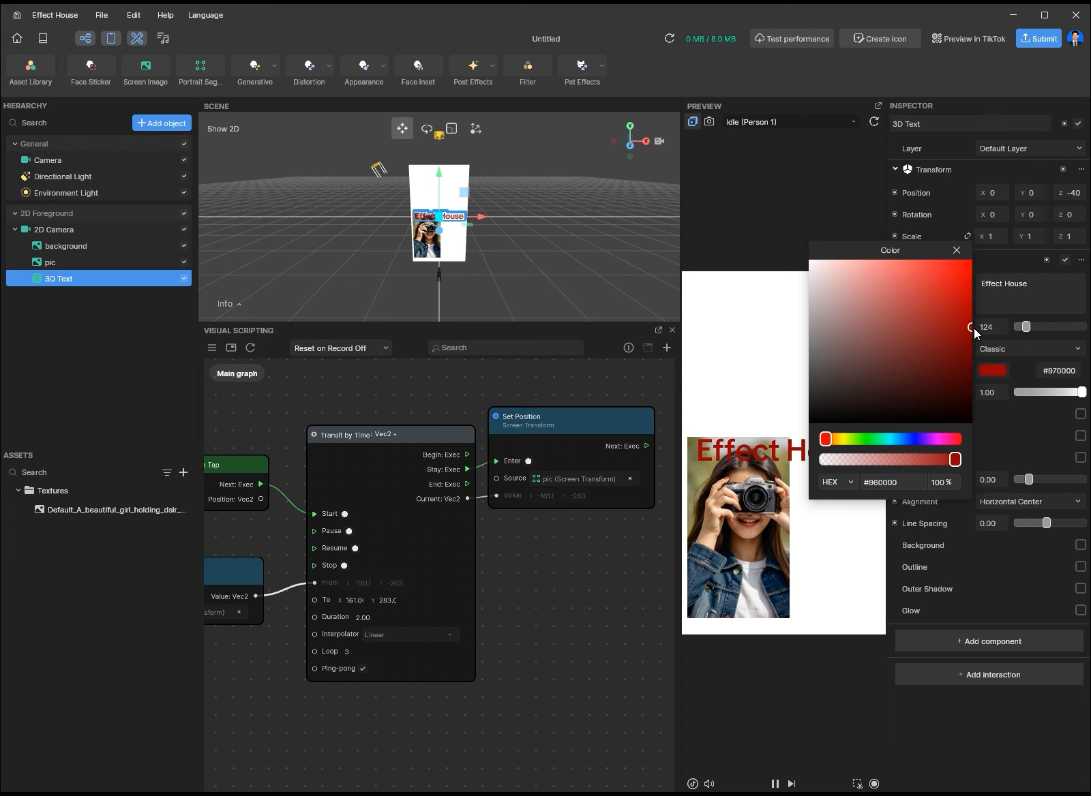
drag(907, 439, 918, 439)
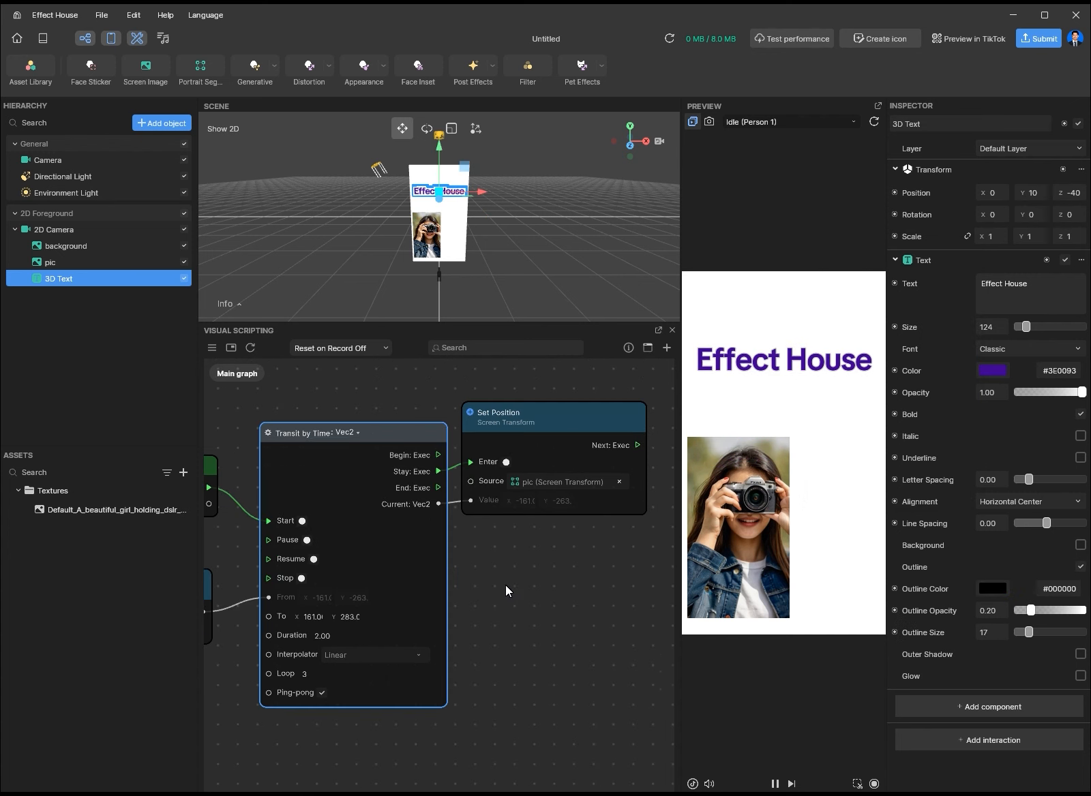
- Add a second Transit by Time node to the graph and place it below the existing one
right_click(509, 586)
click(540, 598)
text(trans)
click(452, 614)
middle_drag(451, 578, 460, 593)
drag(580, 561, 420, 697)
- Place a Screen Tap node beside the new Transit by Time node and connect its Next output to Start
mouse_move(506, 623)
middle_down()
mouse_move(555, 506)
mouse_move(630, 564)
middle_up()
scroll(359, 392, up, 3)
right_drag(450, 409, 445, 486)
drag(388, 416, 407, 776)
middle_drag(435, 775, 414, 560)
drag(424, 573, 485, 601)
middle_drag(579, 619, 450, 581)
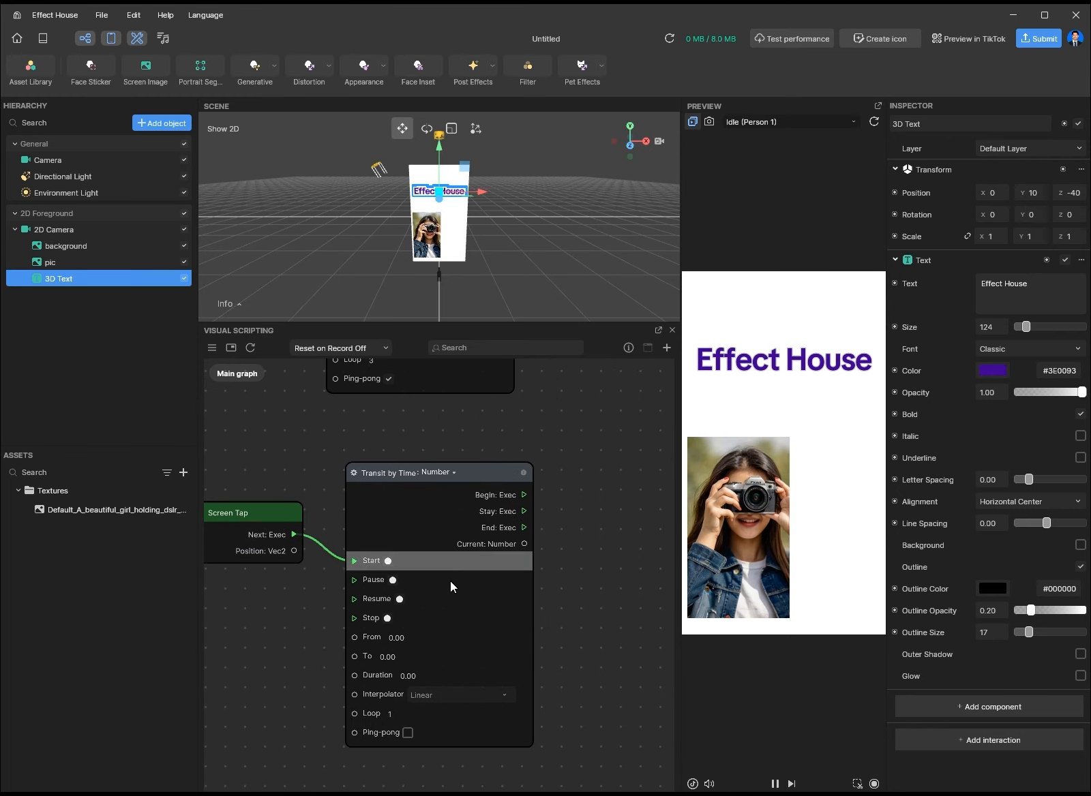
- Add a Set Scale node for the 3D Text's Transform and place it beside the new Transit by Time node
click(895, 237)
click(920, 275)
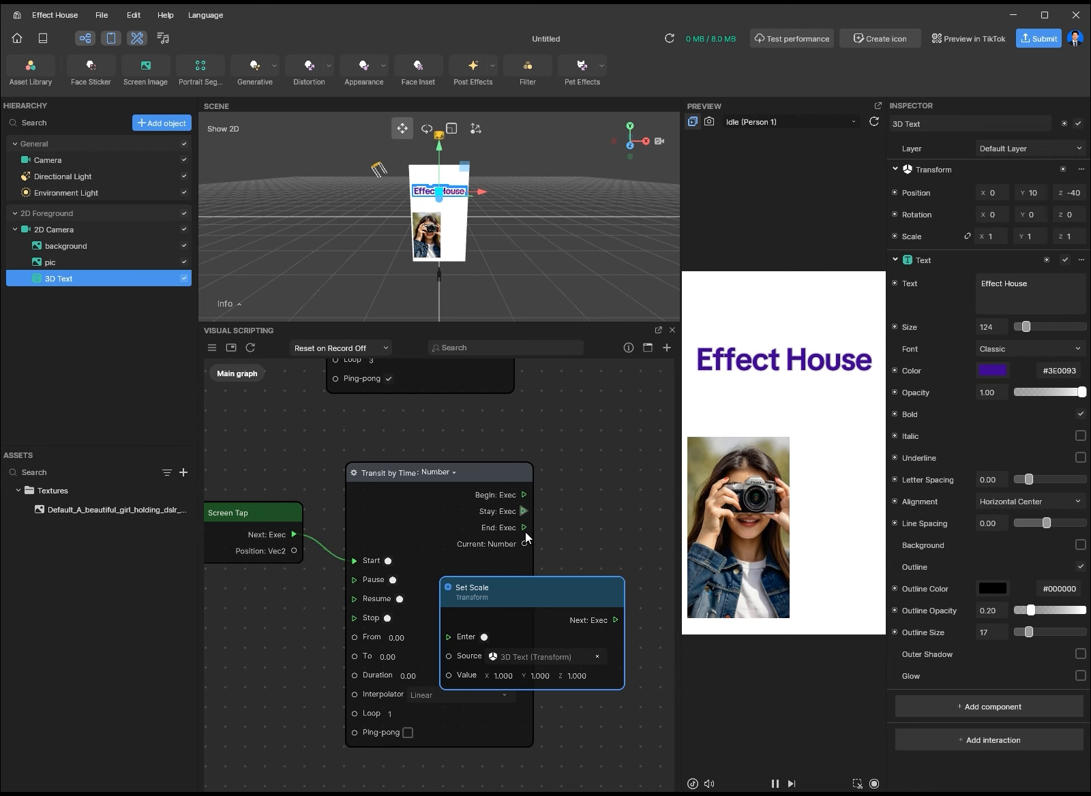
drag(507, 587, 616, 474)
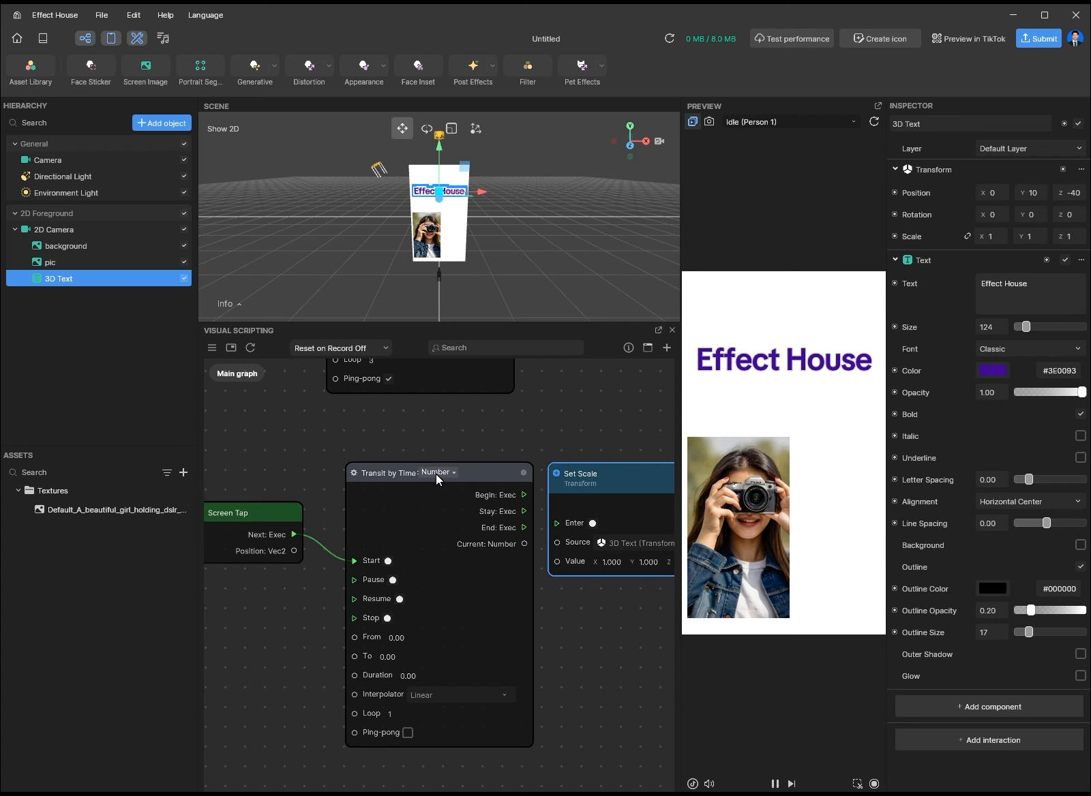
- Switch the second Transit by Time node to Vec3 and connect its Stay and Current outputs to Set Scale's Enter and Value
click(436, 472)
click(465, 516)
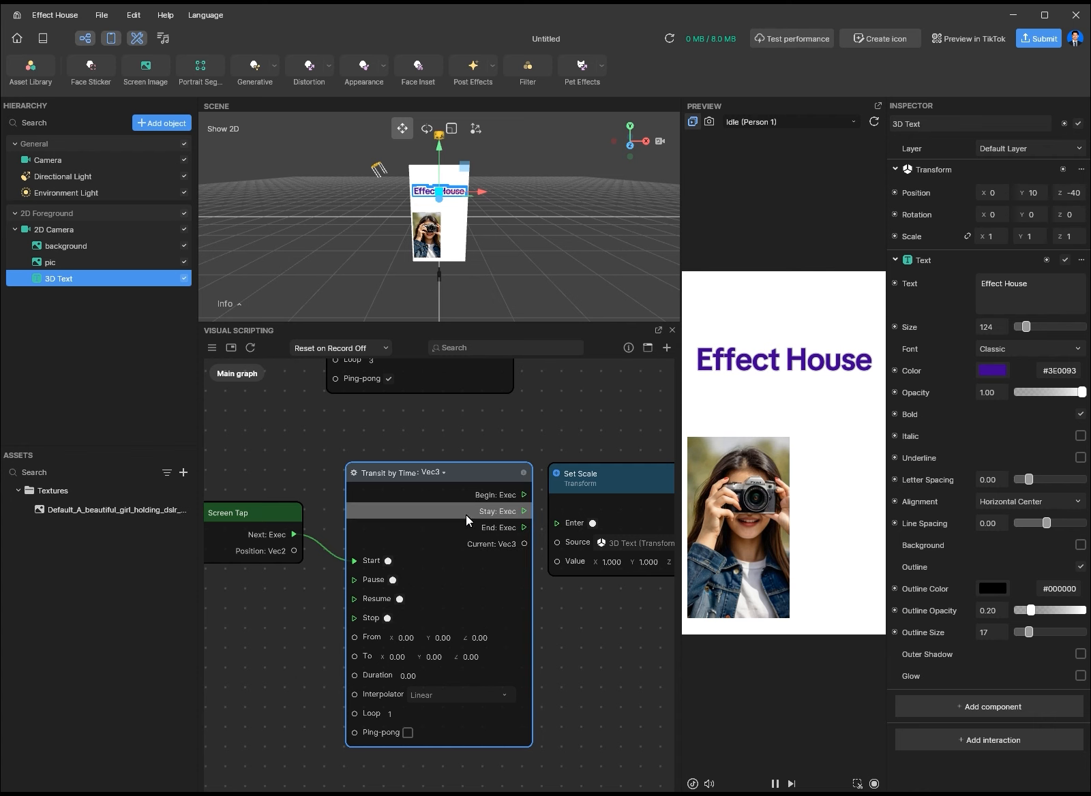
drag(523, 512, 553, 569)
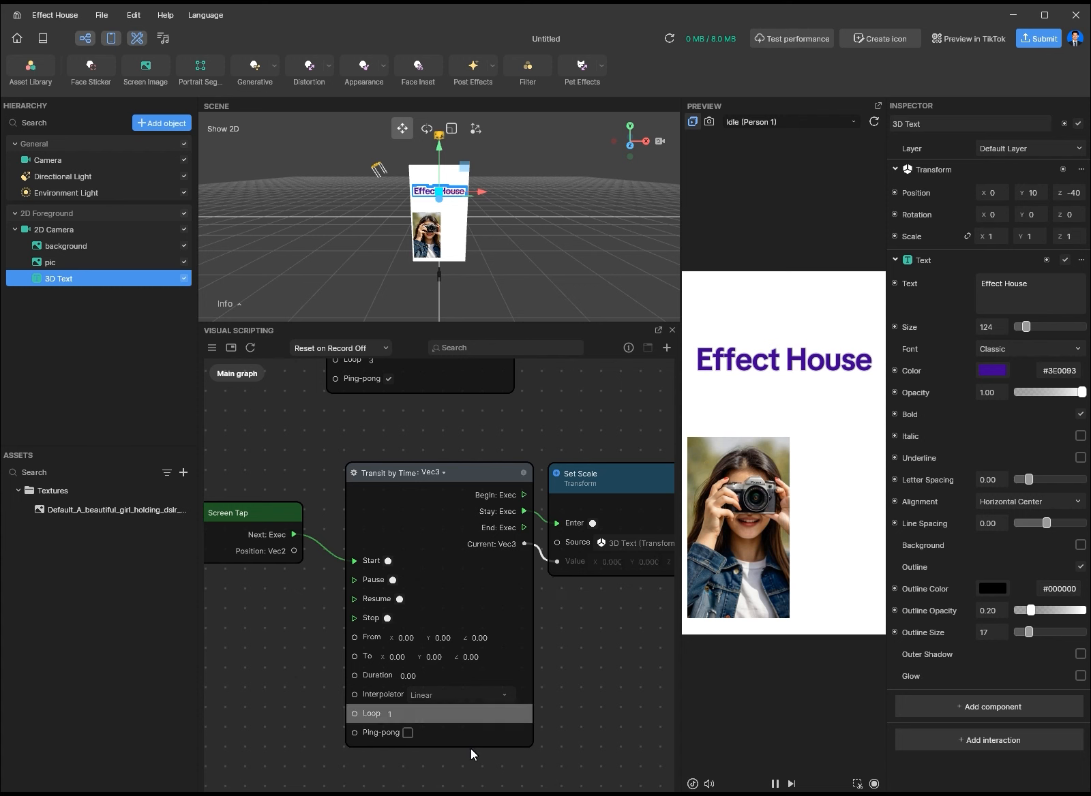
- Set the From values of the Vec3 Transit by Time node to 1, 1, 1
scroll(402, 638, up, 2)
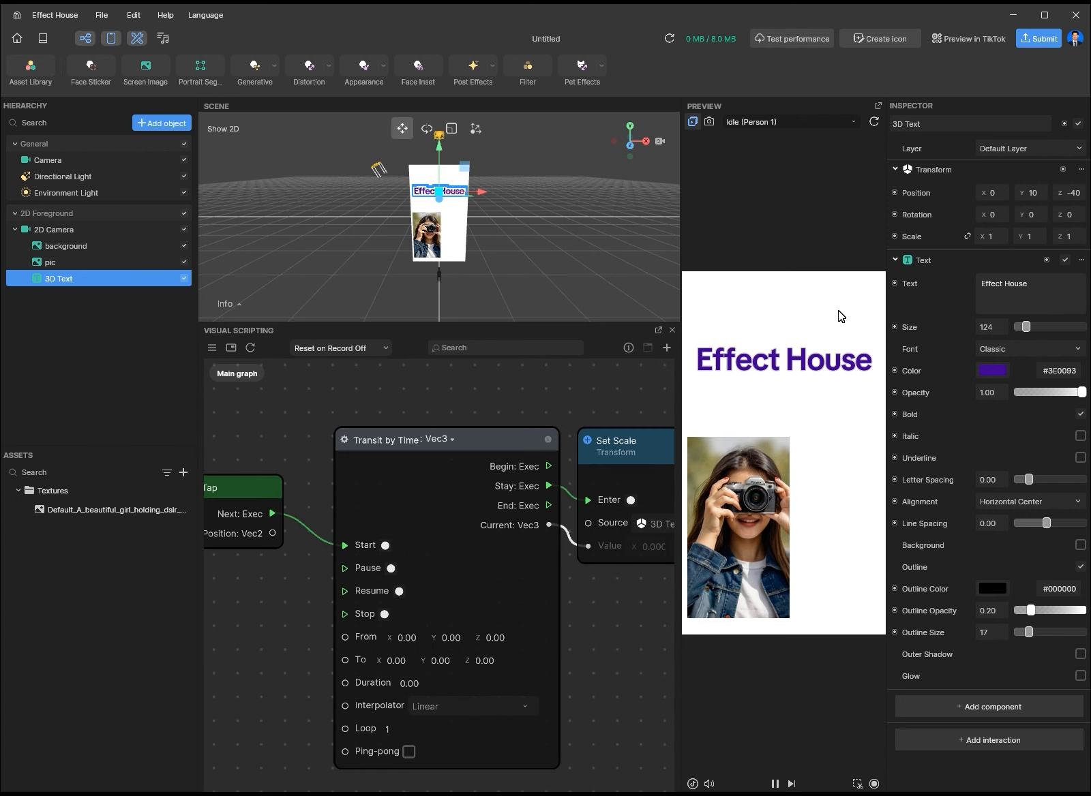
click(401, 639)
text(1)
key(Tab)
text(1)
key(Tab)
text(1)
- Set the To values of the Vec3 Transit by Time node to 0.5, 0.5, 5
click(387, 667)
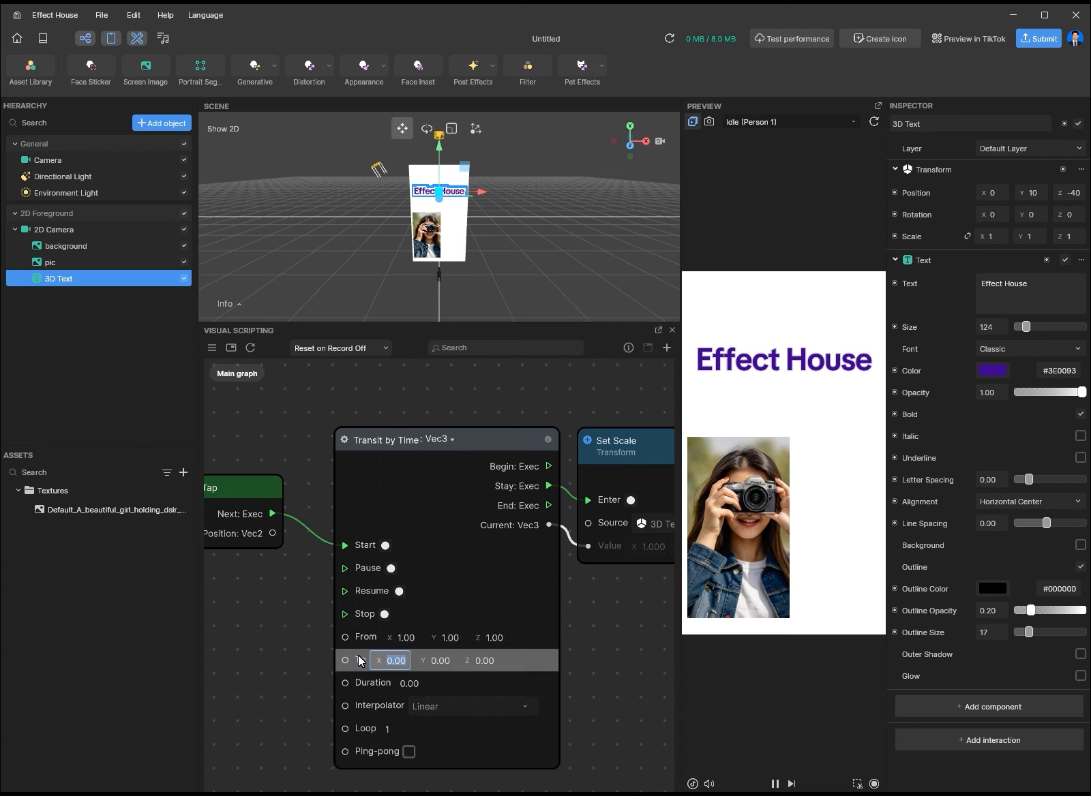
text(0.5)
key(Tab)
text(0.5)
key(Tab)
text(5)
key(Return)
- Set the Duration of the Vec3 Transit by Time node to 1
click(416, 683)
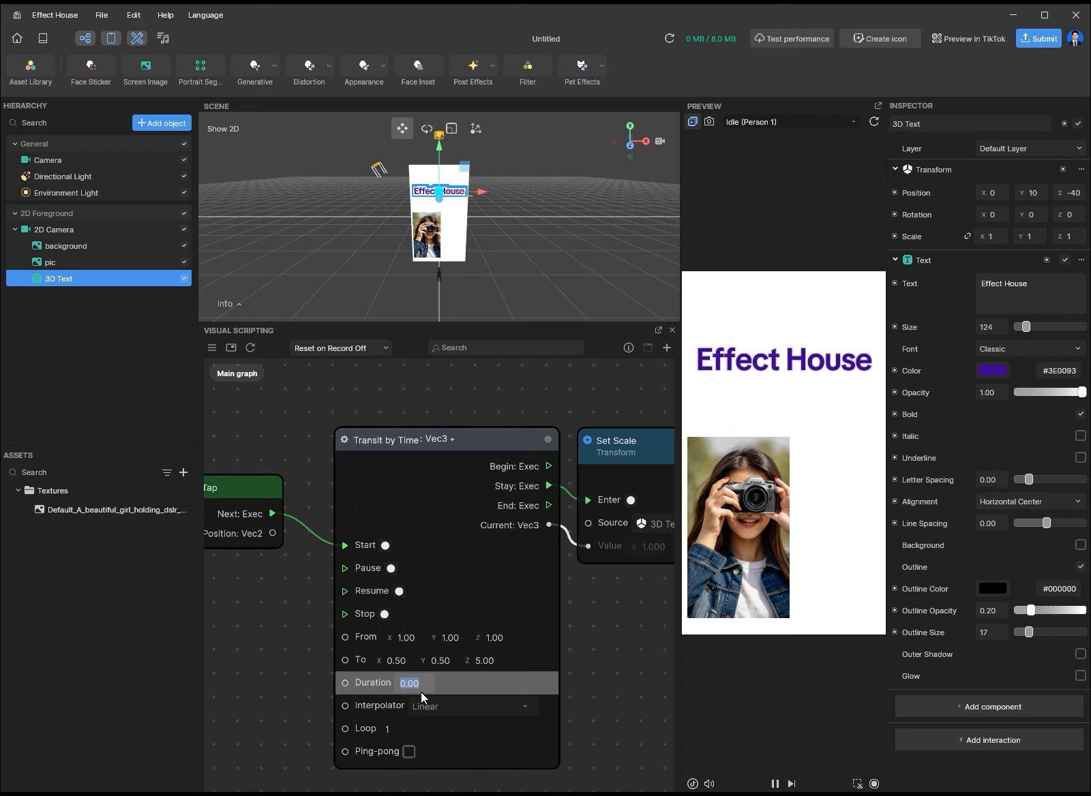
text(1)
key(Return)
- Tap the preview to play the text's scale animation, reset the effect, and tap it again
scroll(278, 672, down, 2)
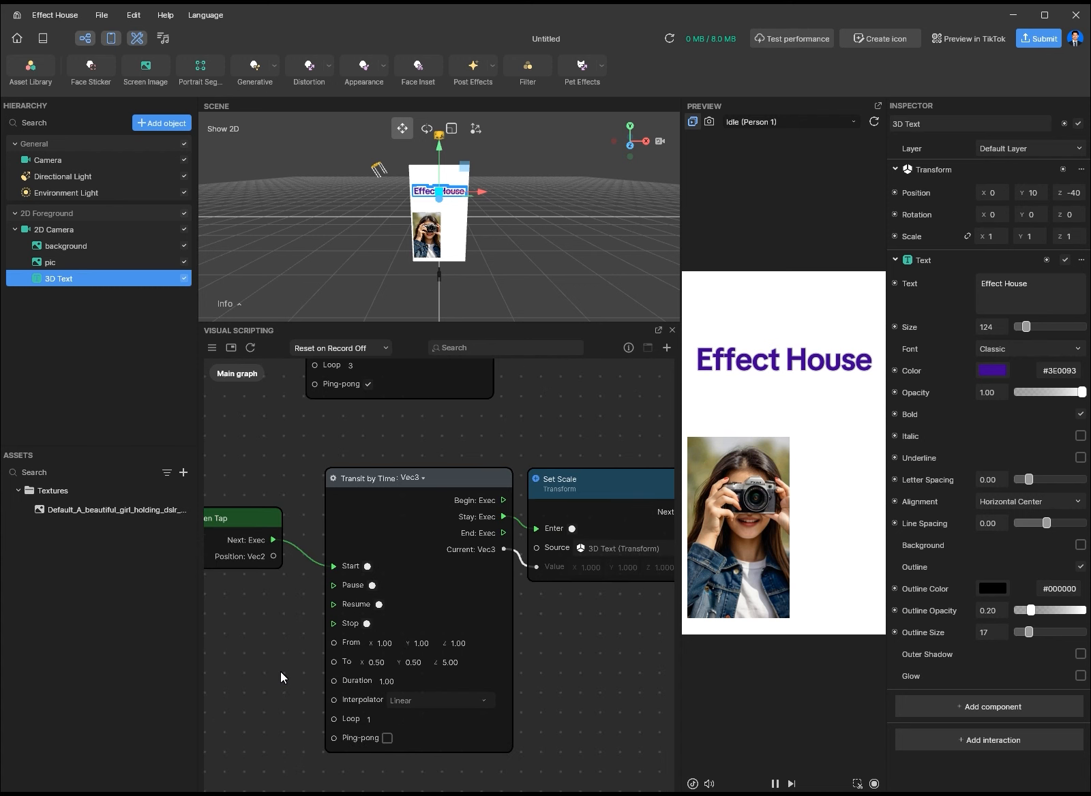
click(851, 425)
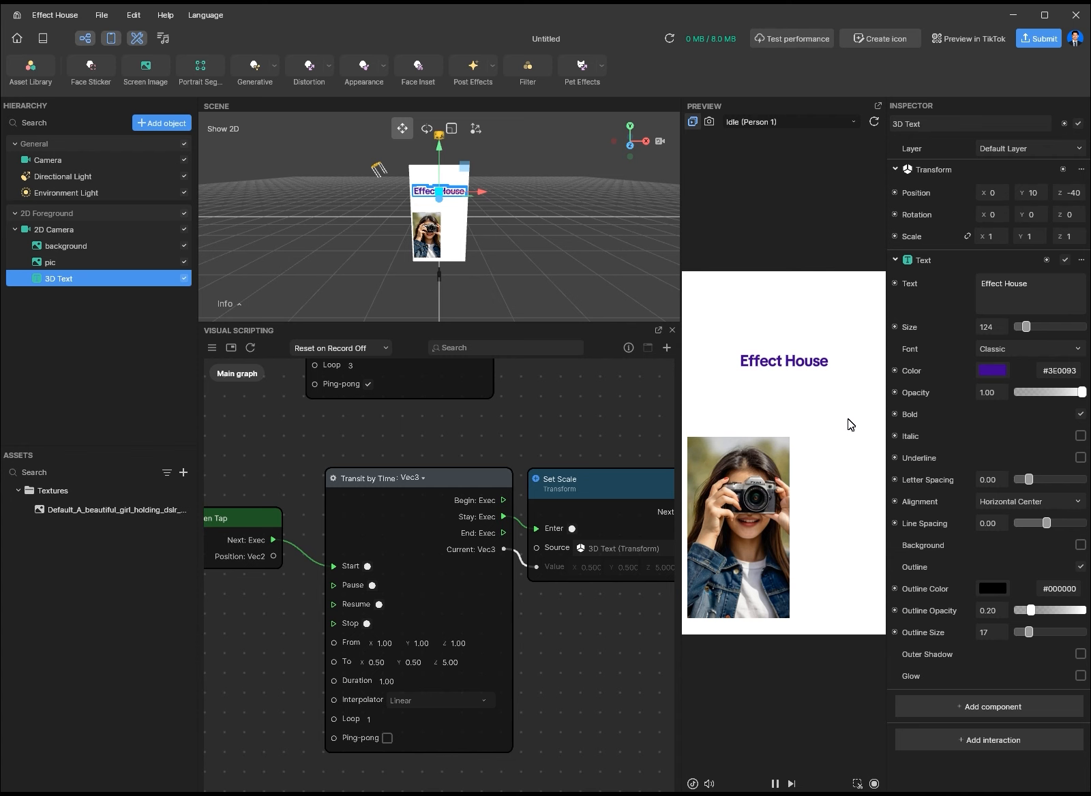
click(874, 121)
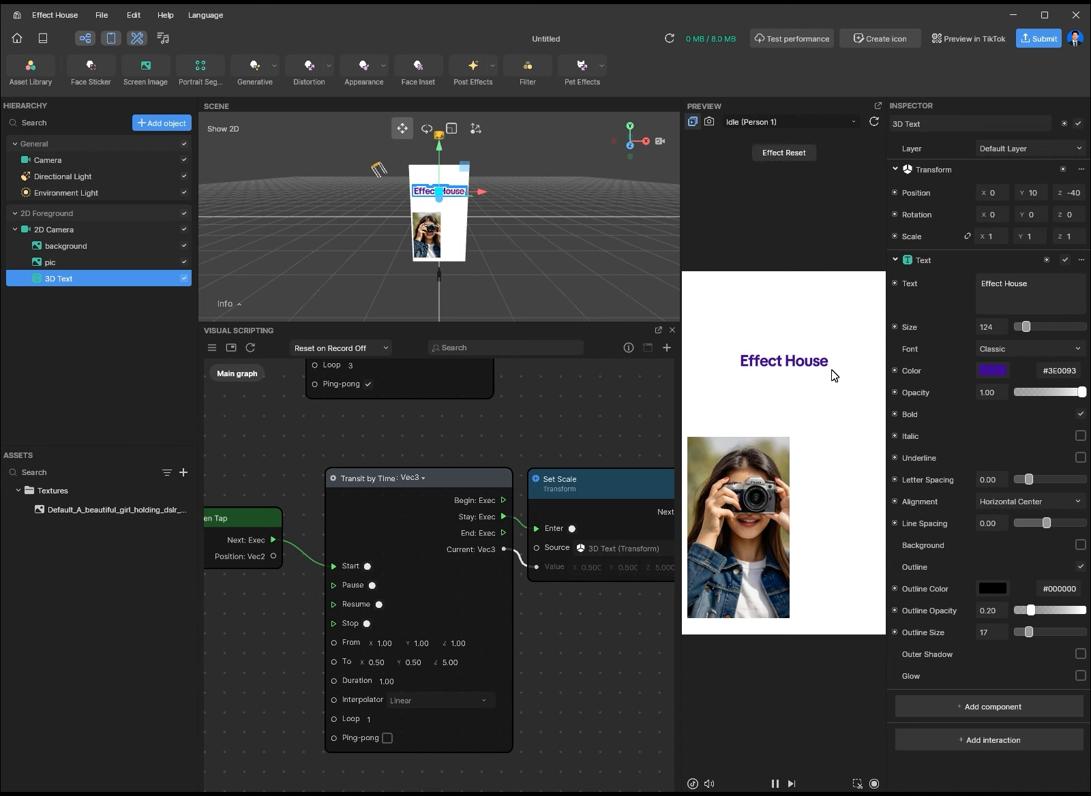
click(834, 462)
- Enable Ping-pong on the Vec3 Transit by Time node and tap the preview to test the scaling
scroll(327, 752, up, 2)
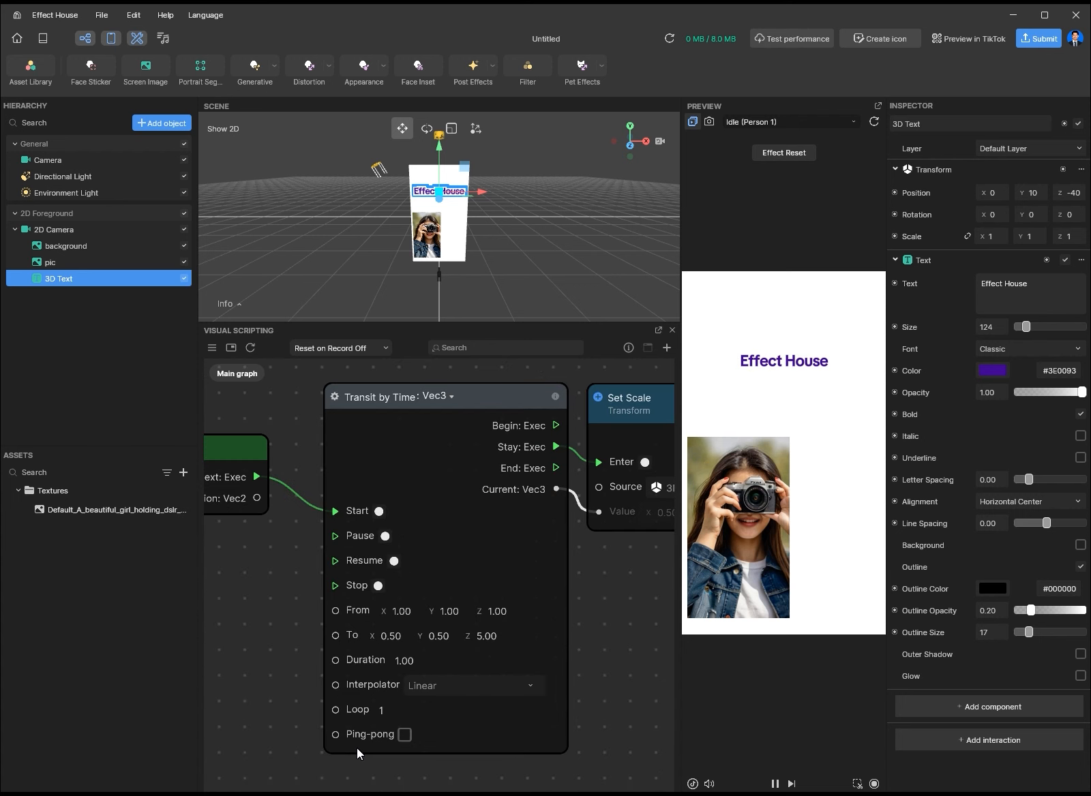
click(404, 735)
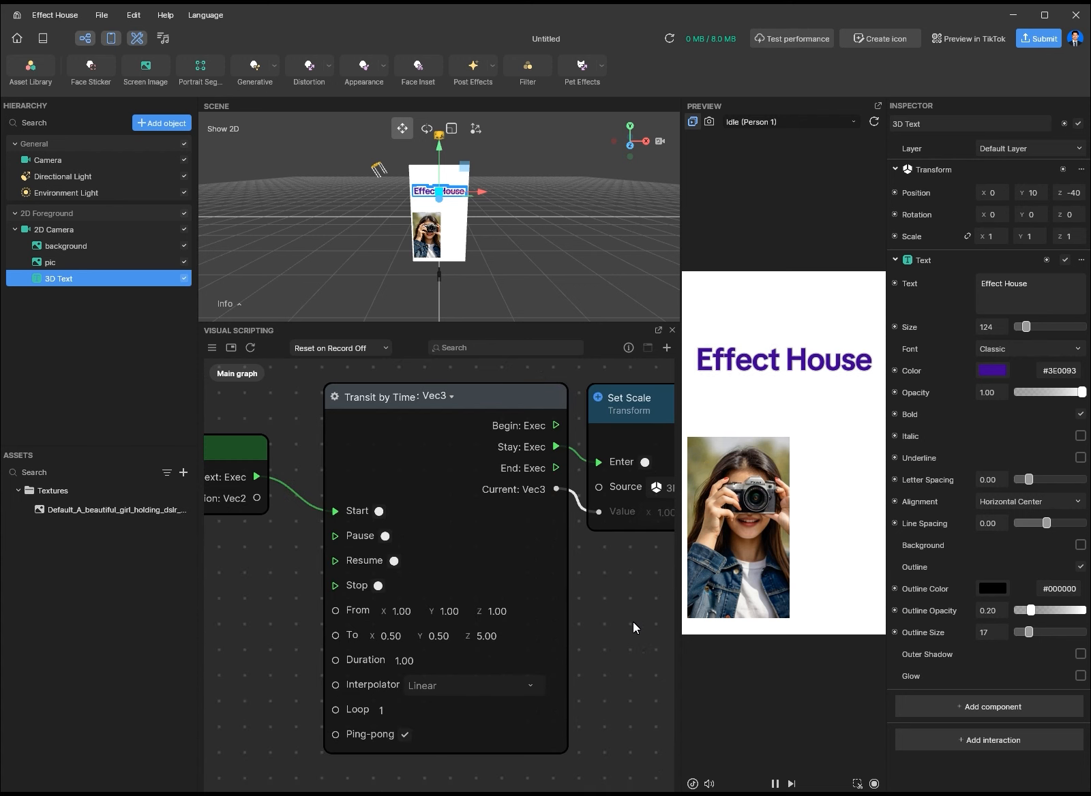
scroll(632, 623, down, 1)
click(828, 503)
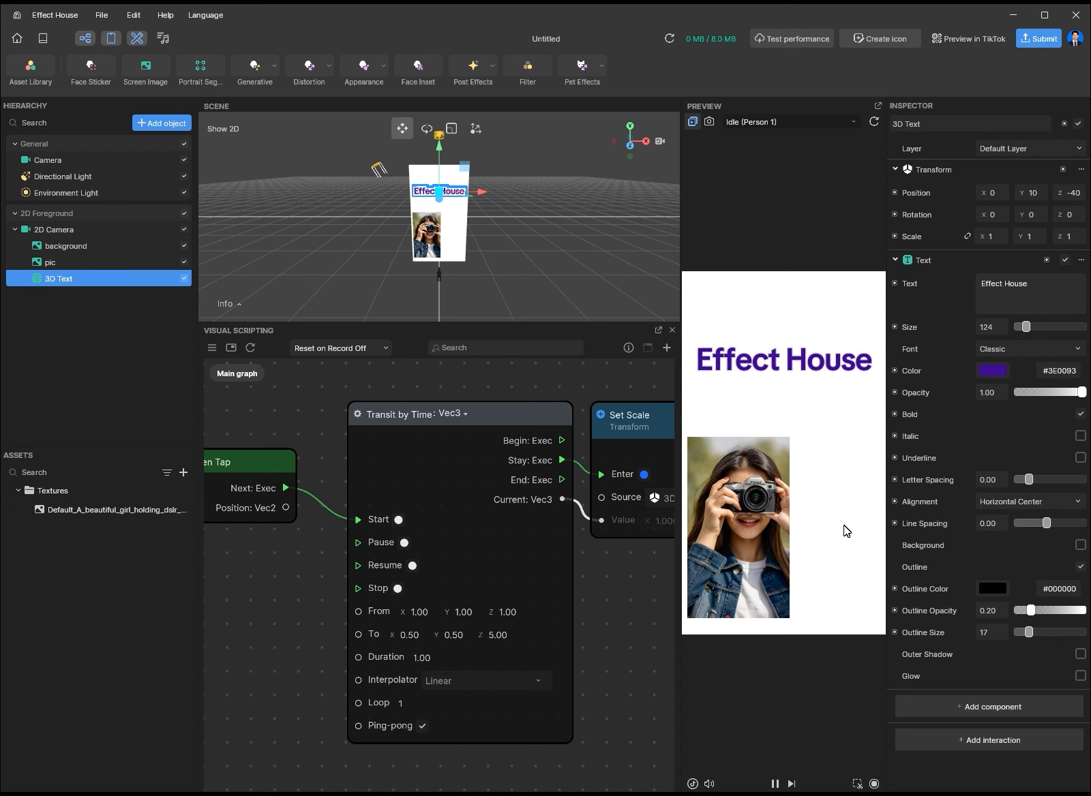
- Set the Loop count of the Vec3 Transit by Time node to 777
click(398, 704)
text(777)
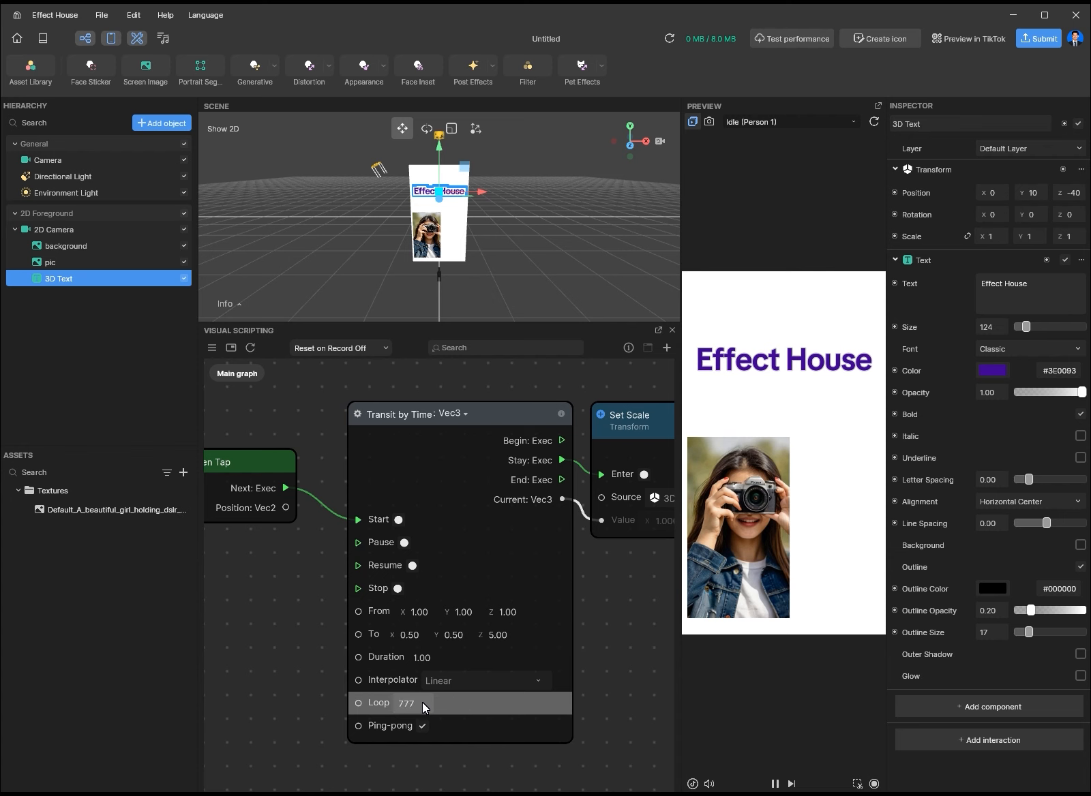
key(Return)
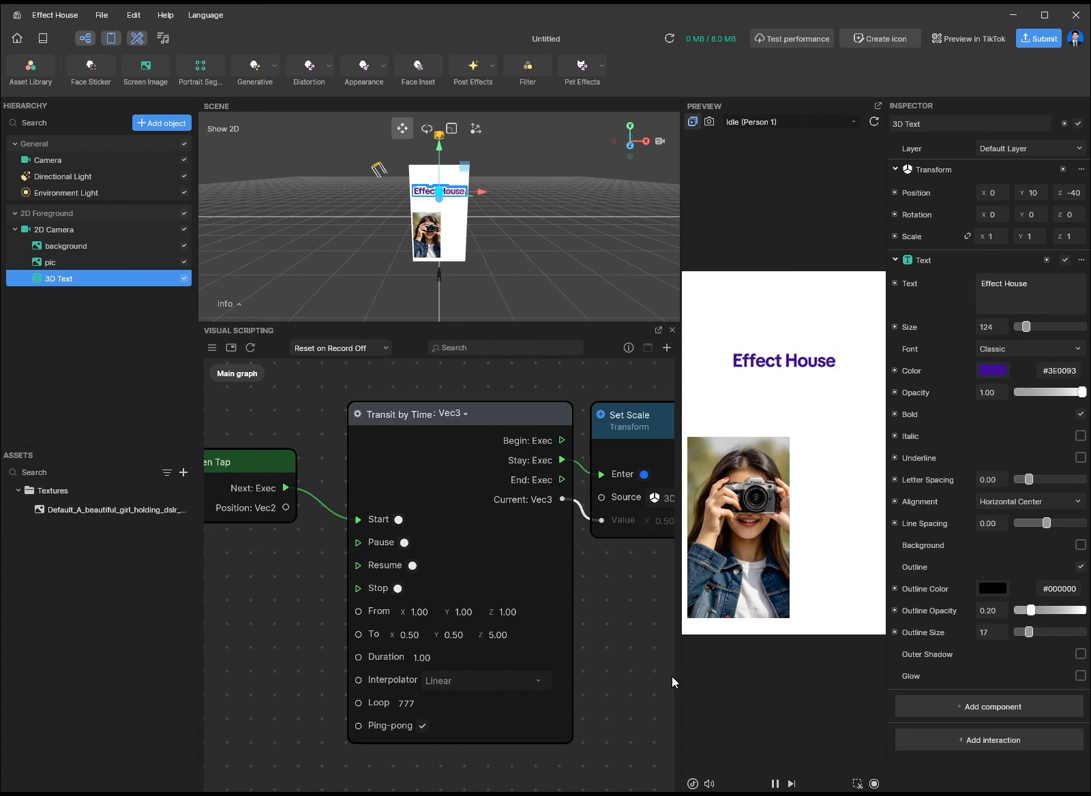
- Change the To values of the Vec3 Transit by Time node to 0.8, 0.8, 0.8
click(410, 636)
scroll(409, 638, up, 2)
text(0.8)
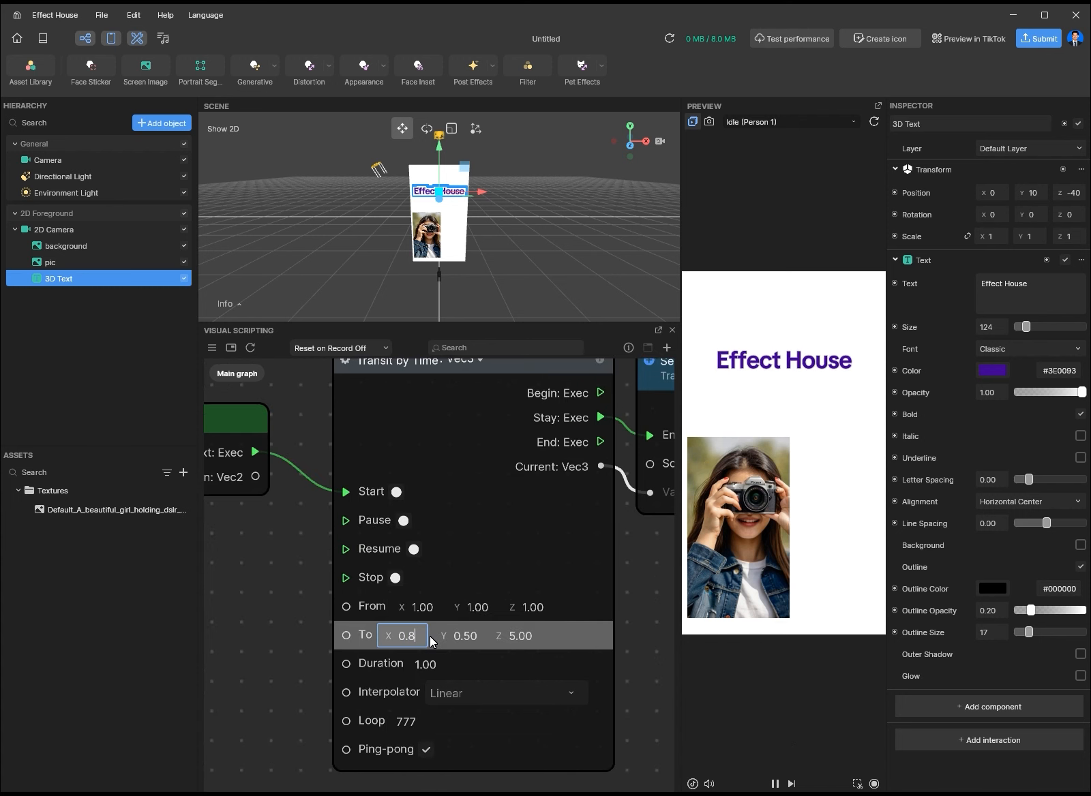
key(Tab)
text(.8)
key(Tab)
text(.8)
key(Return)
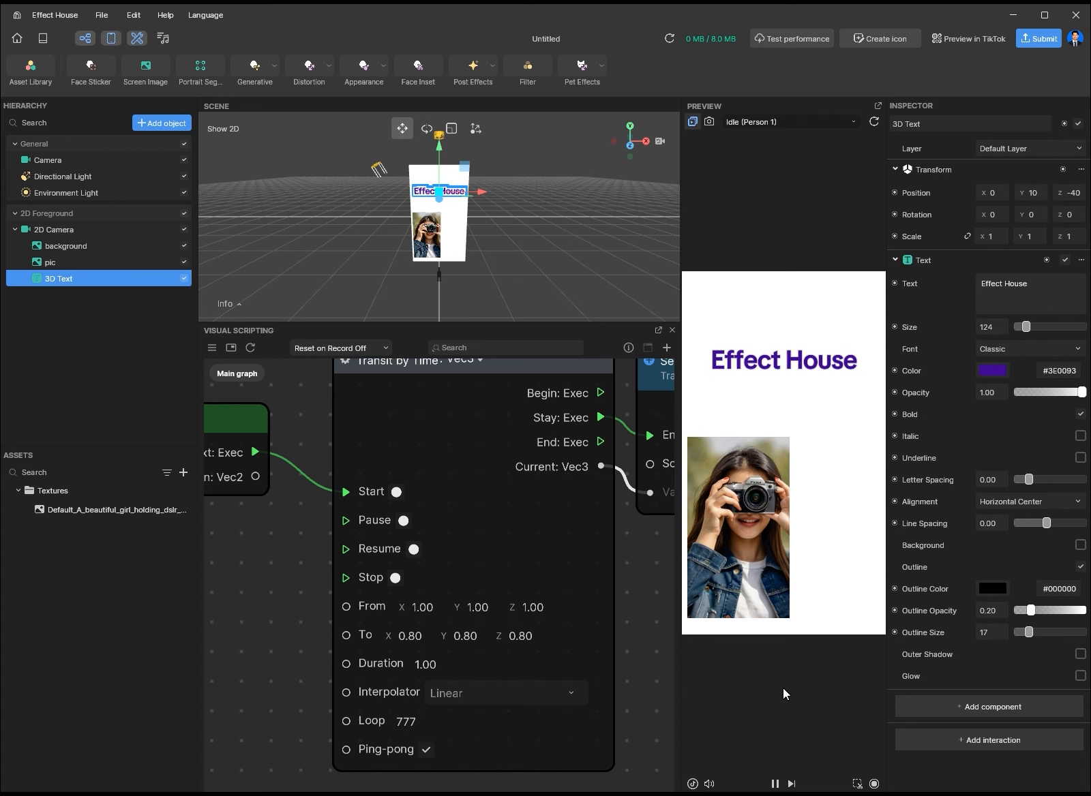
- Duplicate the Vec3 Transit by Time node, place the copy below Set Scale, and connect the original's Begin output to the copy's Start
scroll(504, 601, down, 2)
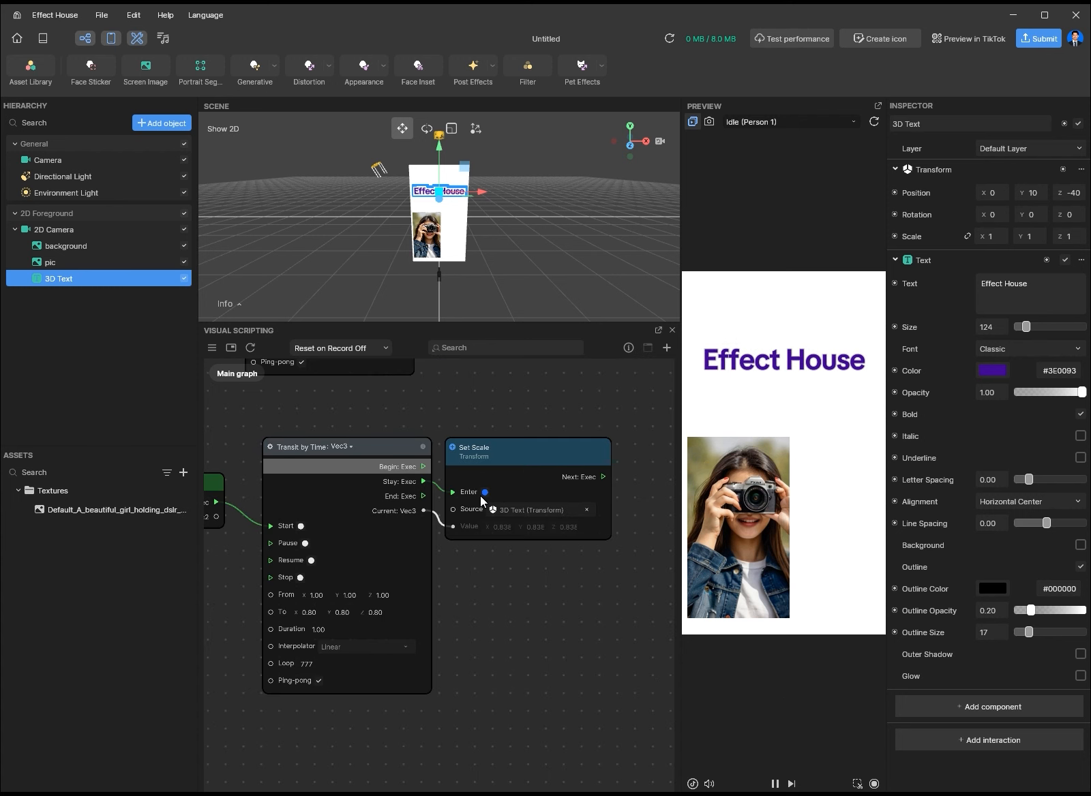
click(393, 452)
key(ctrl+c)
key(ctrl+v)
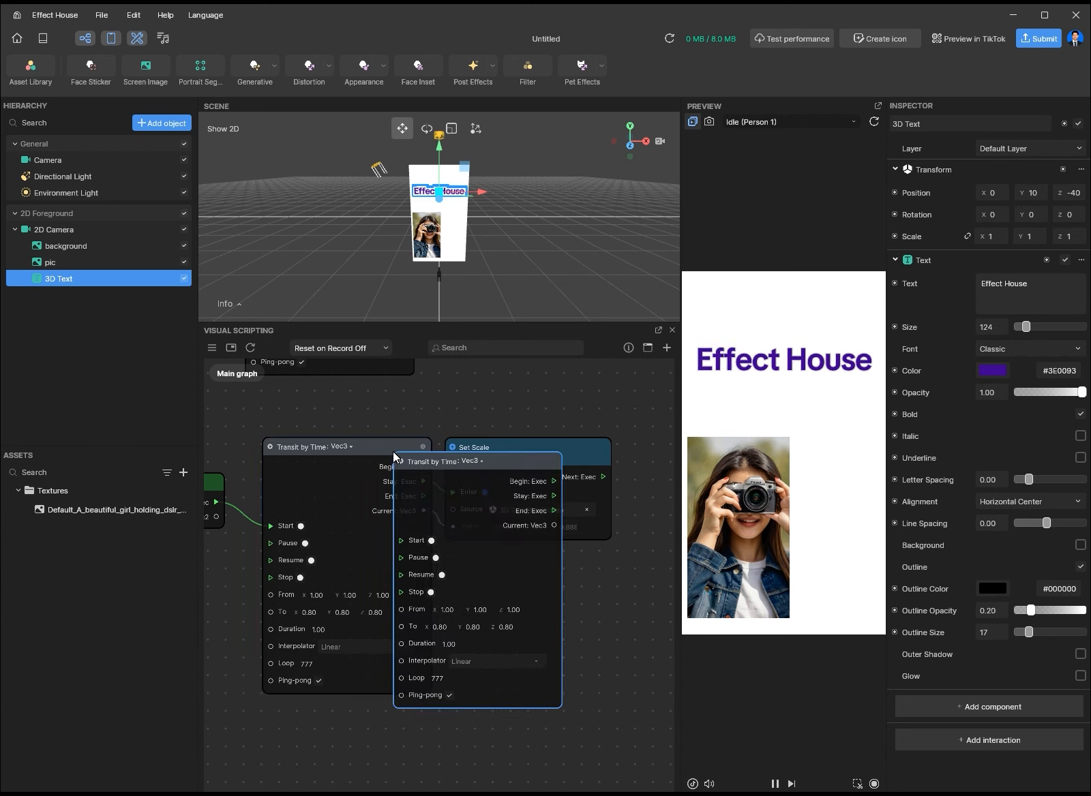
drag(486, 459, 549, 561)
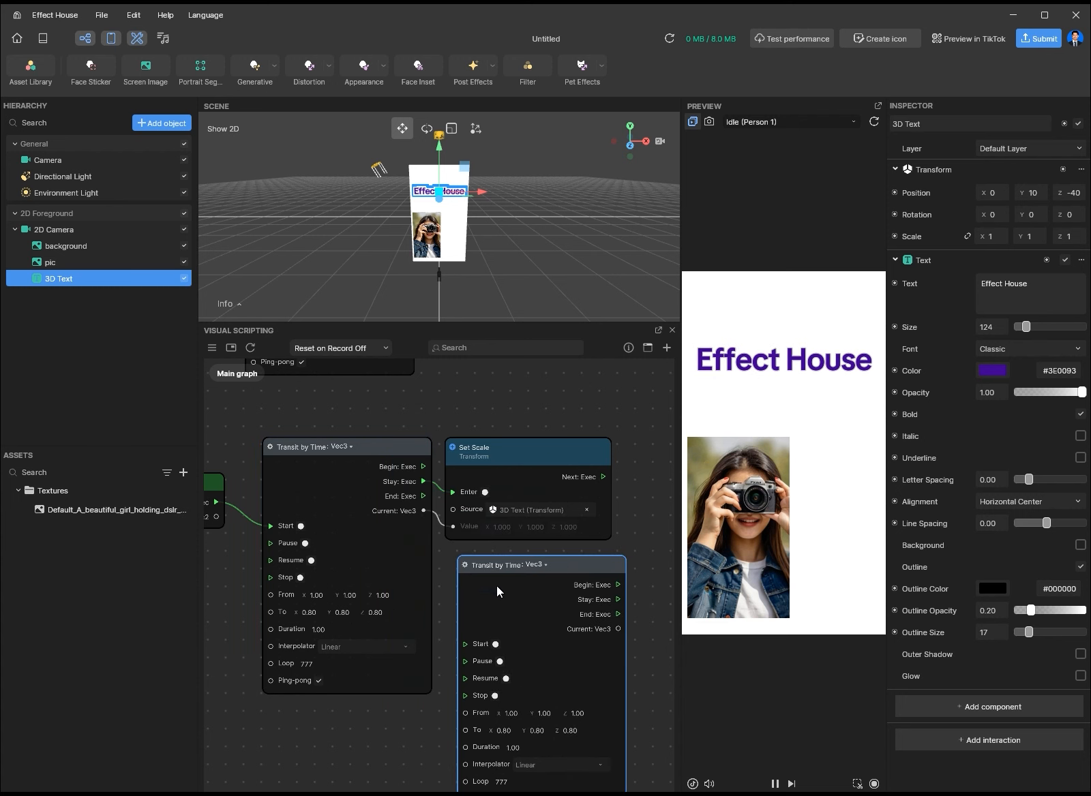
middle_drag(432, 580, 443, 526)
drag(433, 411, 469, 589)
drag(469, 588, 473, 589)
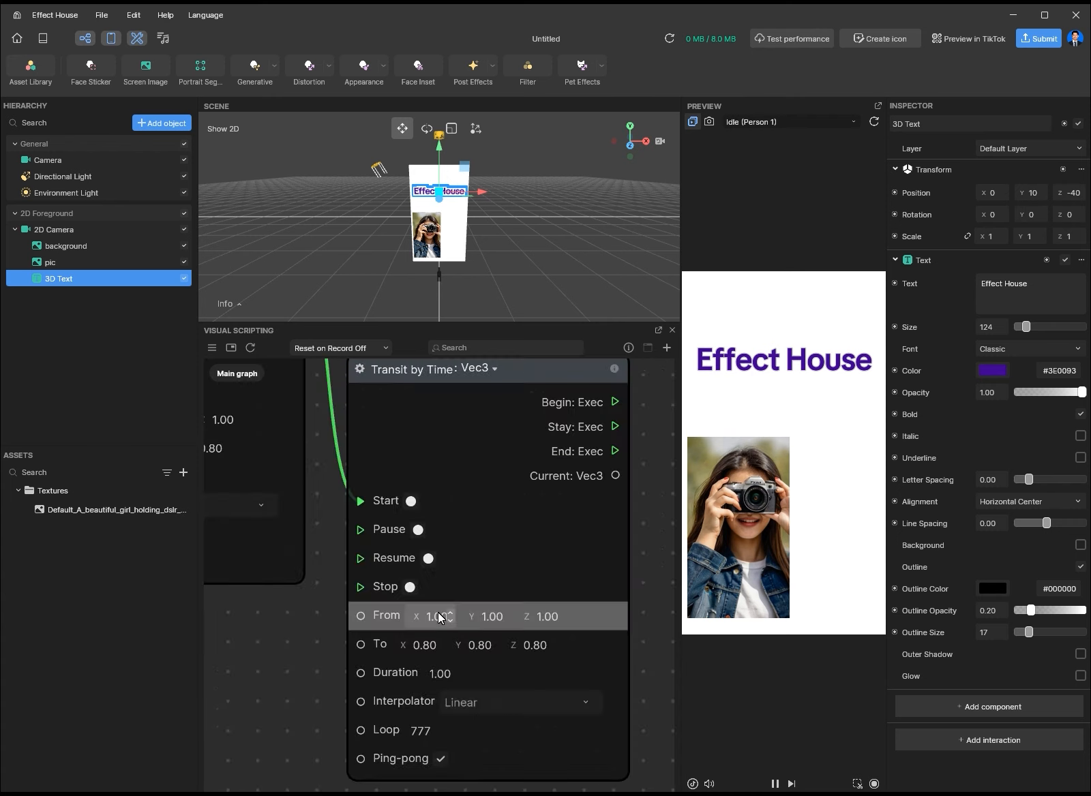
- Set the From values of the duplicated Transit by Time node to 0, 0, 0
click(442, 617)
text(0)
key(Tab)
text(0)
key(Tab)
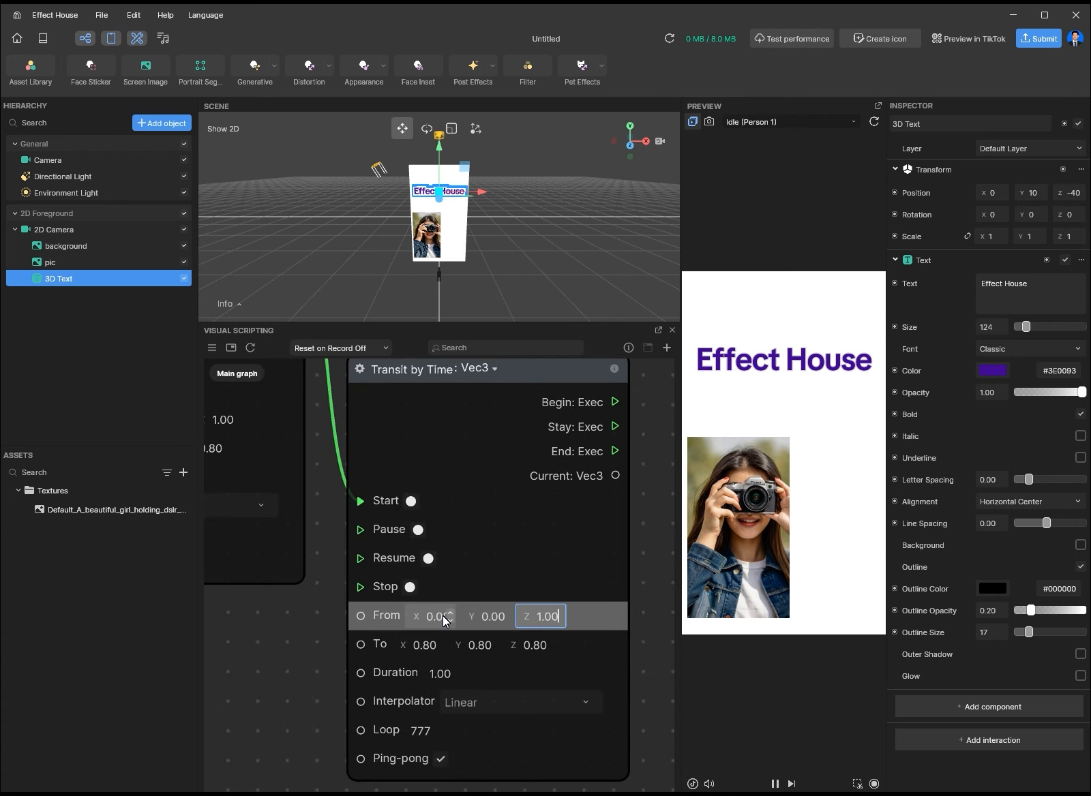
text(0)
- Set the To values of the duplicated Transit by Time node to 15, 15, 15
key(Tab)
key(ctrl+a)
text(15)
key(Tab)
text(15)
key(Tab)
text(15)
key(Tab)
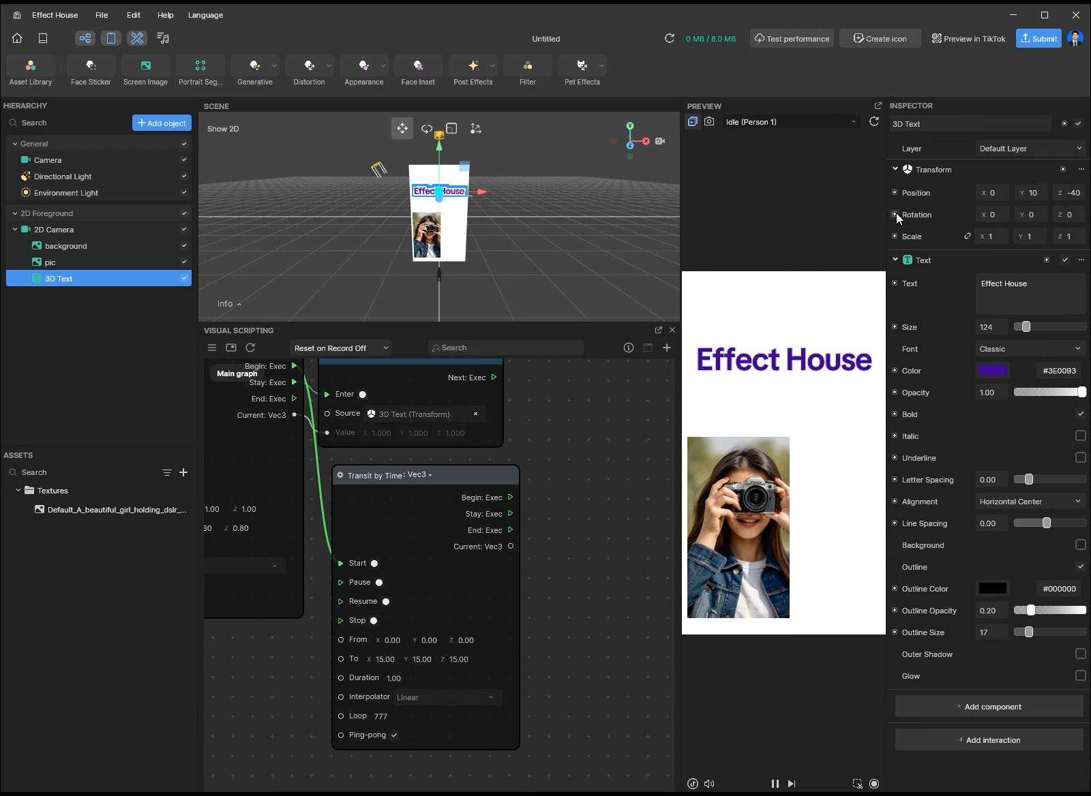
- Add a Set Rotation node for the 3D Text and connect the duplicated Transit by Time node's Stay and Current outputs to its Enter and Value
click(896, 213)
drag(922, 254, 582, 472)
drag(510, 514, 538, 547)
scroll(637, 681, down, 5)
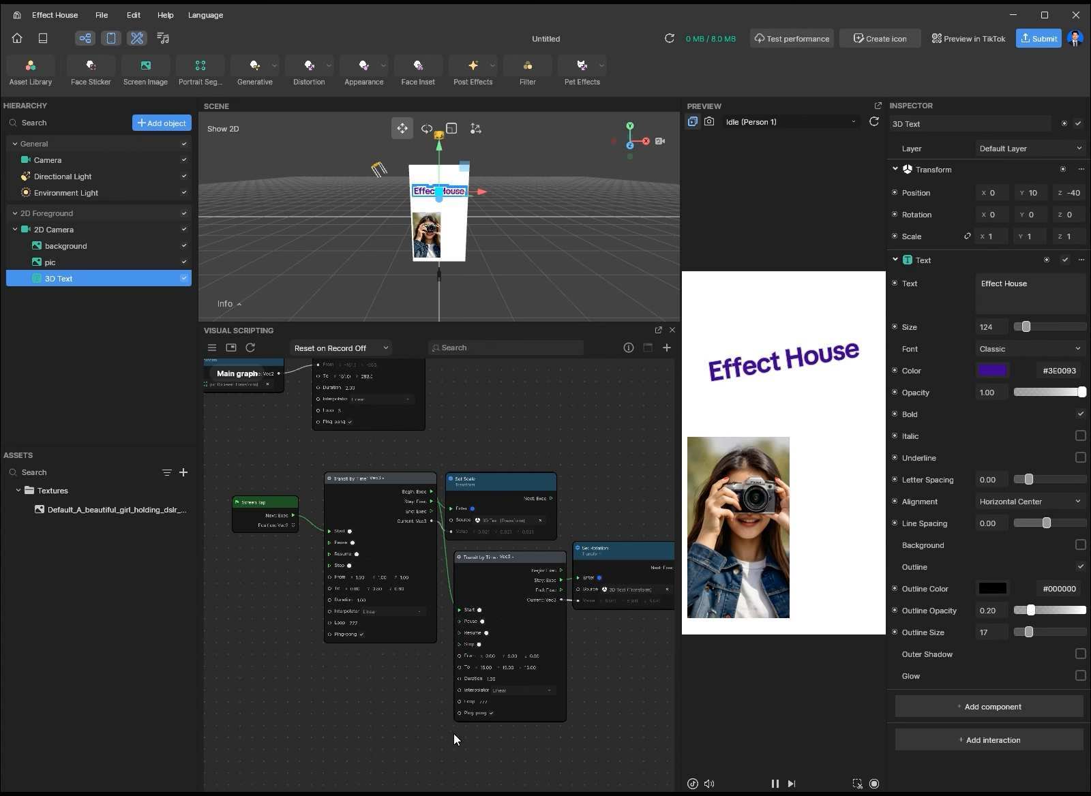
- Move the Screen Tap node away from the scale Transit by Time node and cut the connection between them
middle_drag(252, 619, 436, 763)
scroll(438, 726, up, 3)
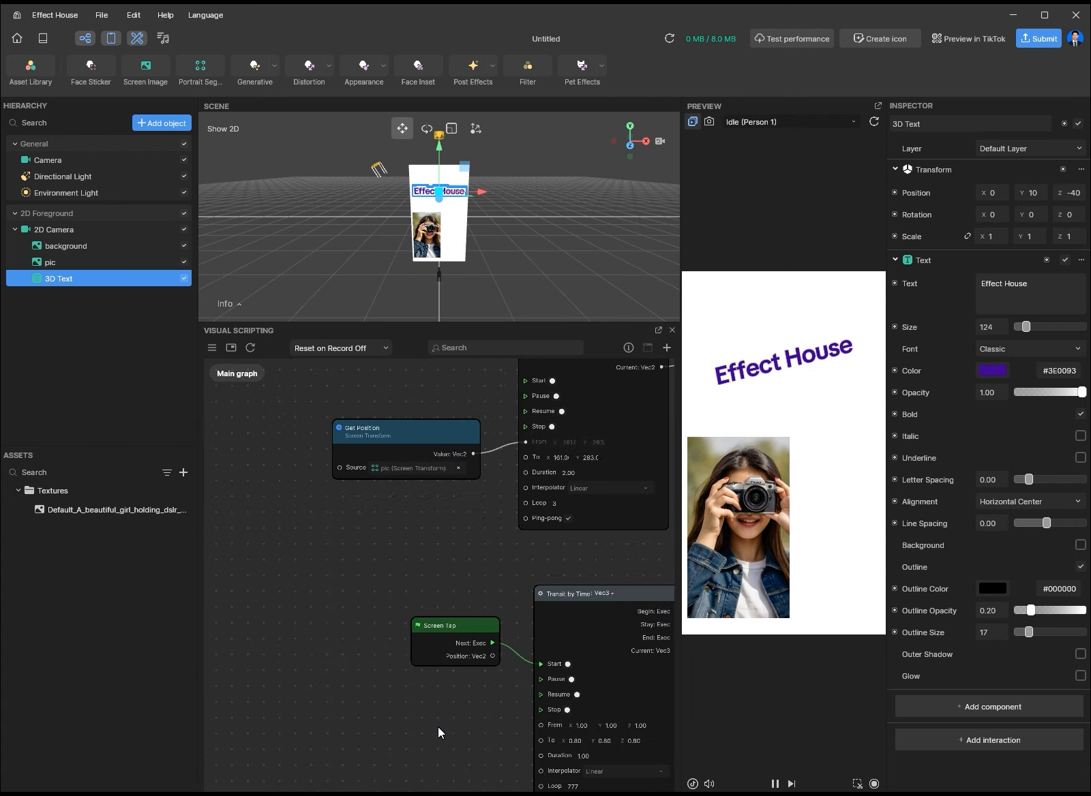
scroll(438, 727, up, 1)
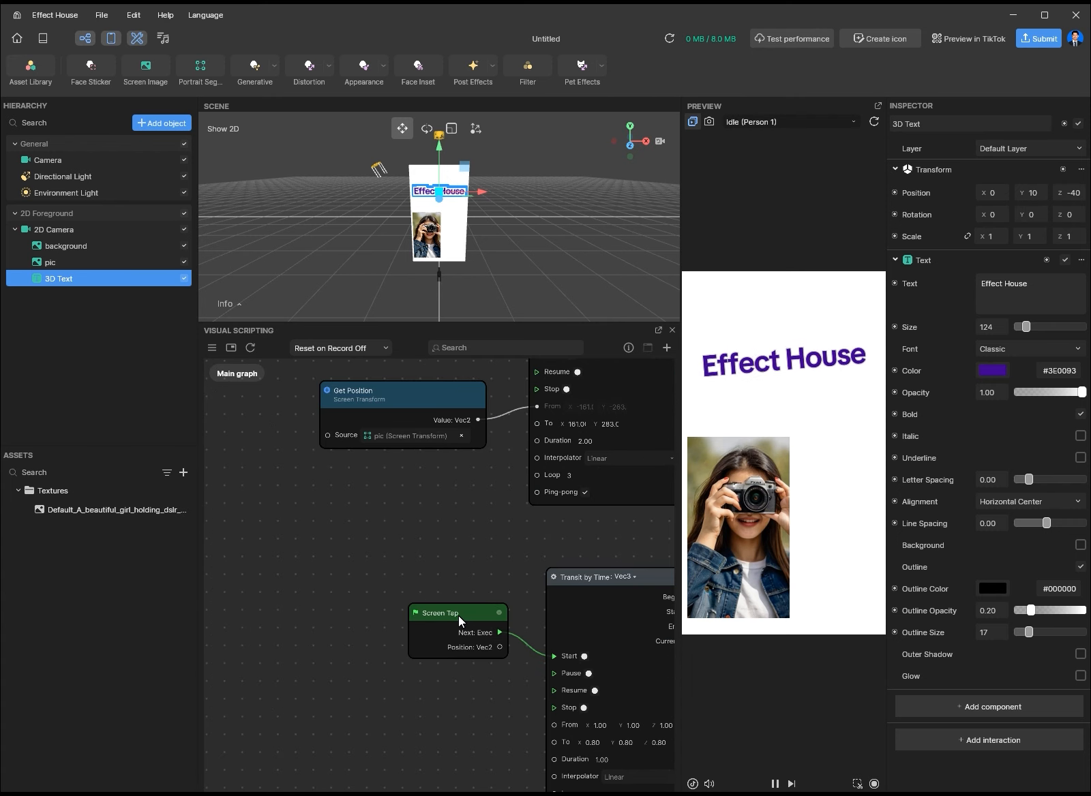
drag(459, 612, 295, 628)
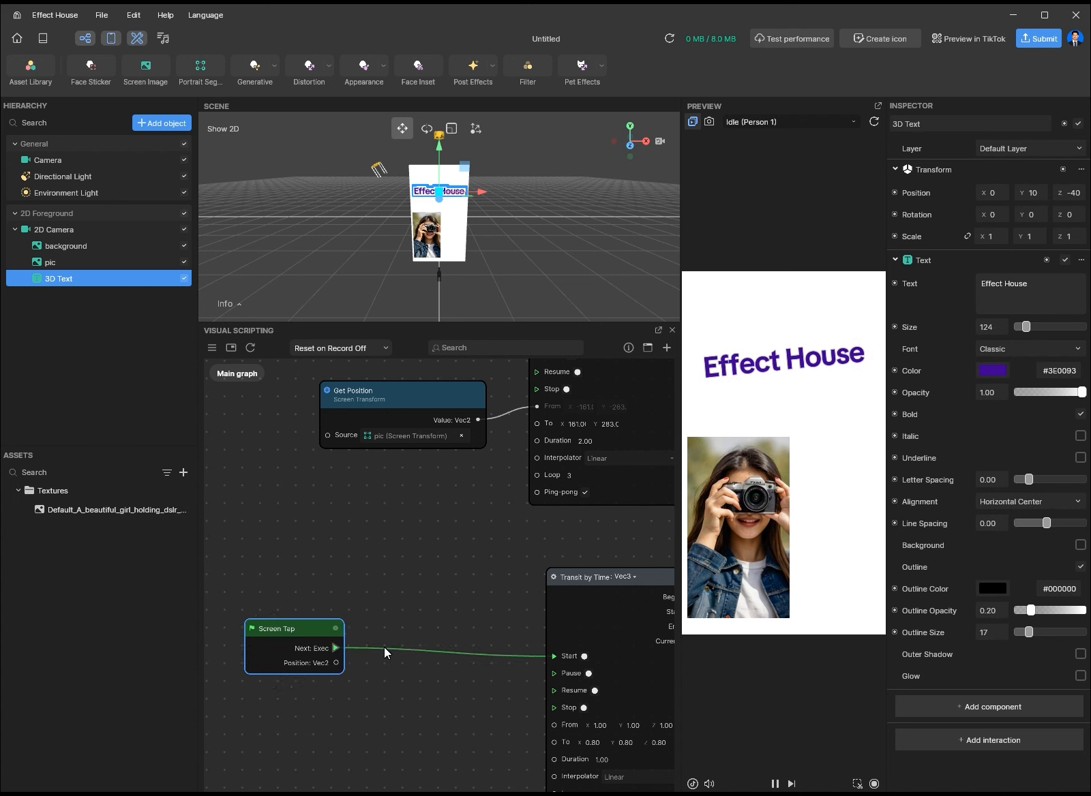
right_drag(442, 647, 424, 717)
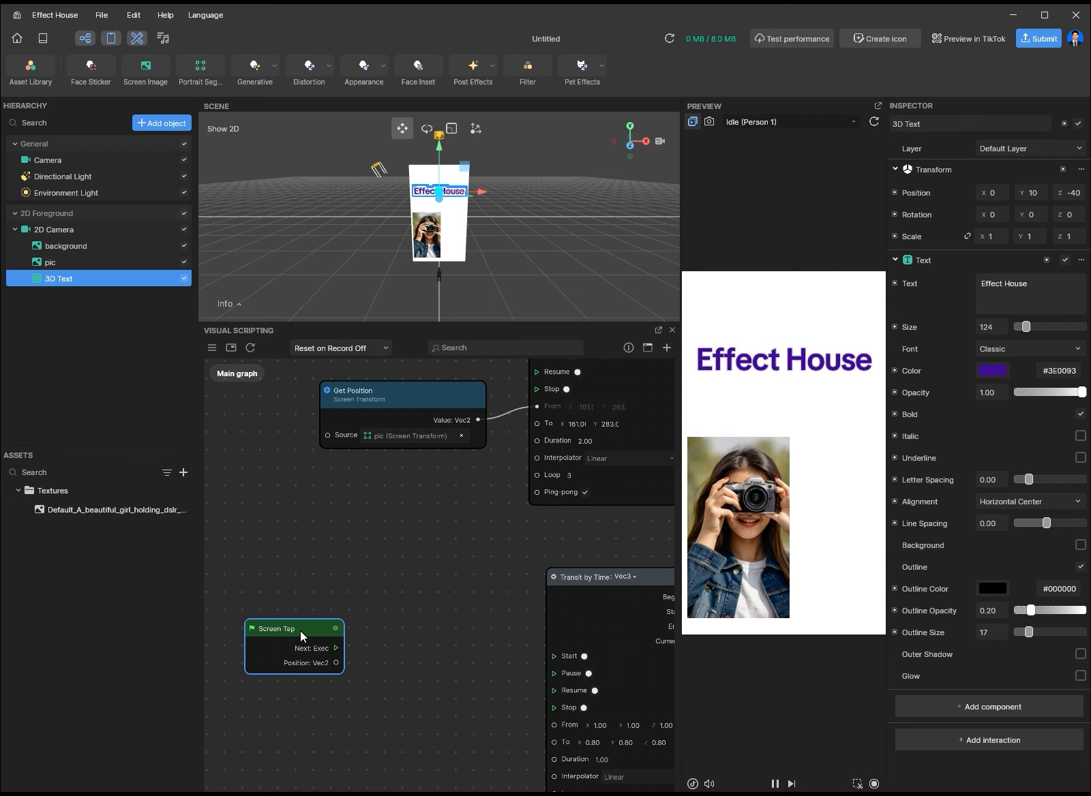
drag(301, 630, 261, 612)
drag(261, 611, 261, 611)
- Add a Sequence node and place it between Screen Tap and the scale Transit by Time node
right_click(381, 612)
text(se)
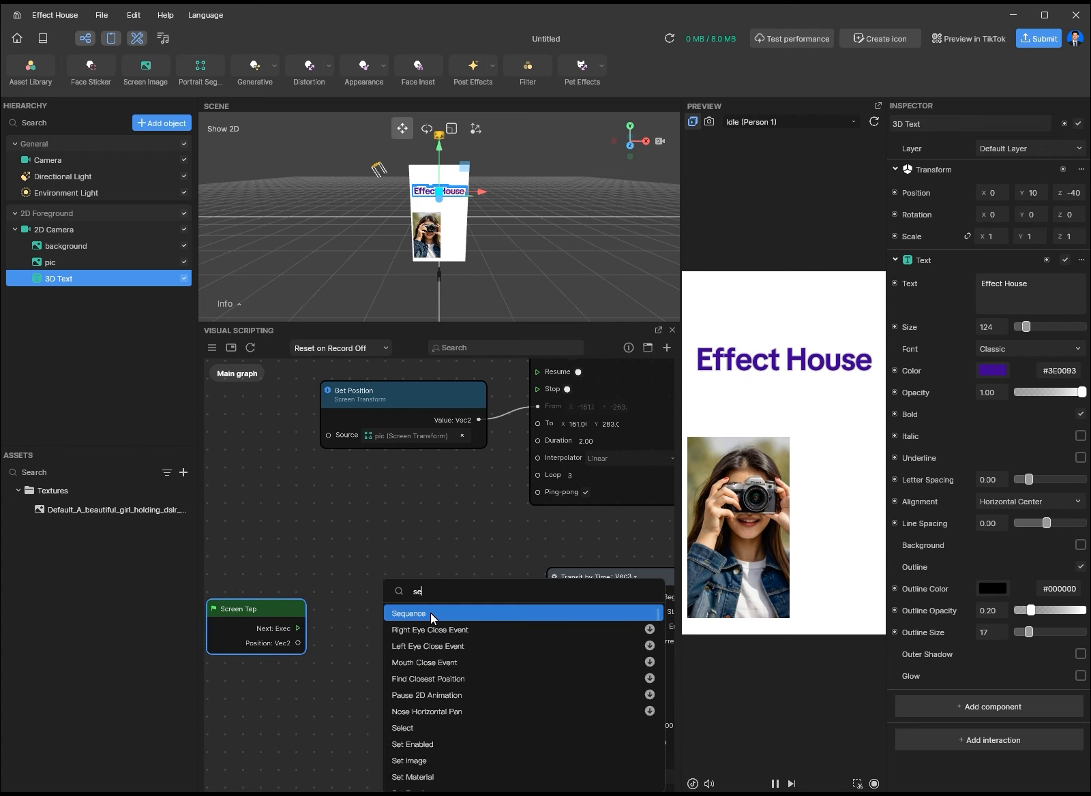
click(431, 613)
drag(411, 643, 387, 615)
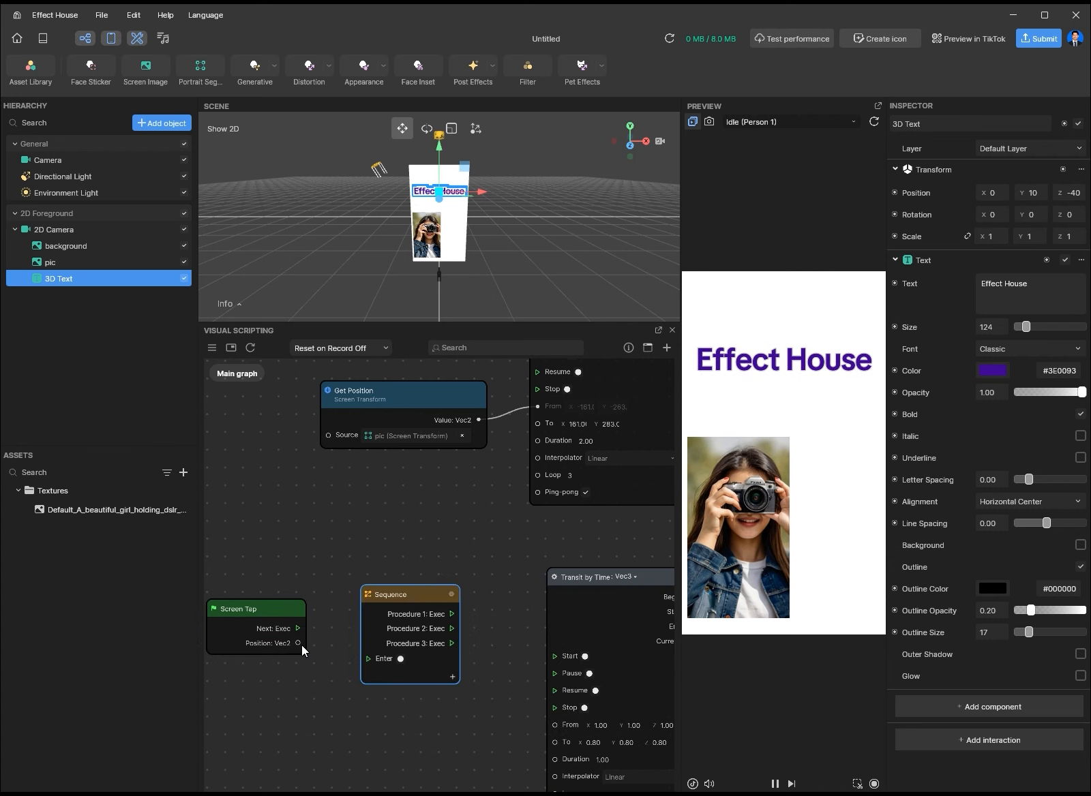
- Connect Screen Tap's Next output to the Sequence node's Enter and add a fourth procedure output to the Sequence
scroll(414, 631, up, 5)
middle_drag(585, 646, 595, 547)
drag(302, 552, 441, 612)
drag(524, 491, 495, 492)
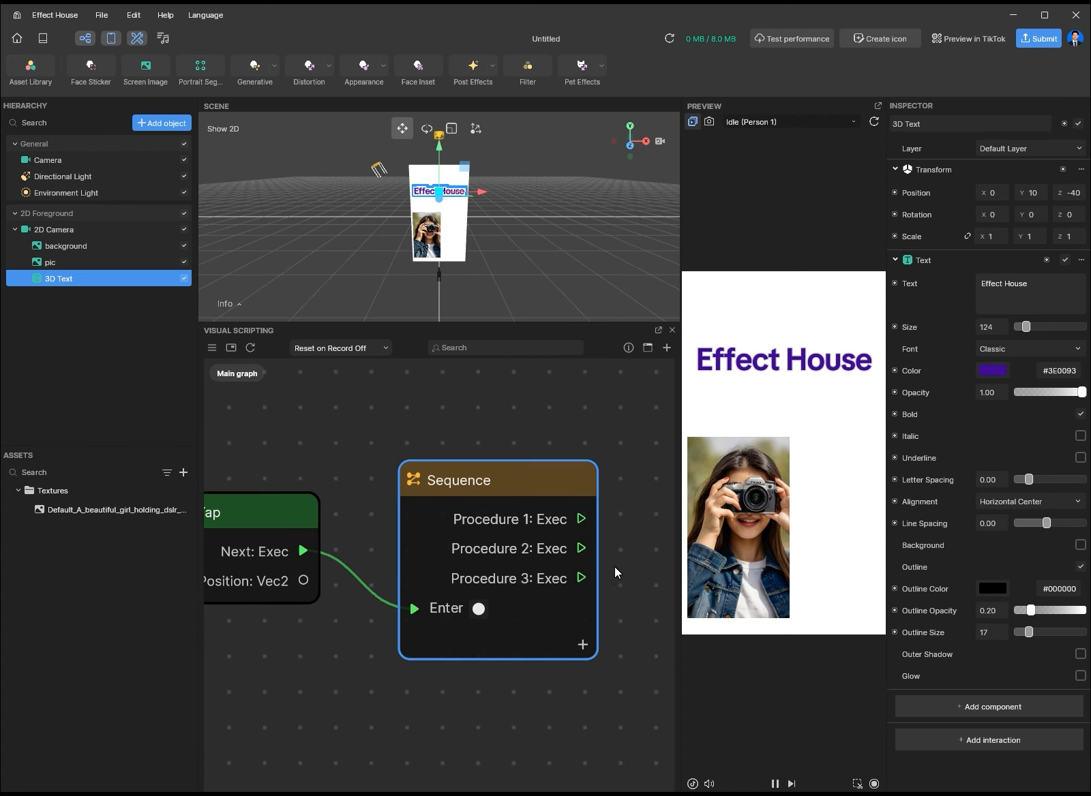
scroll(633, 577, down, 1)
click(584, 642)
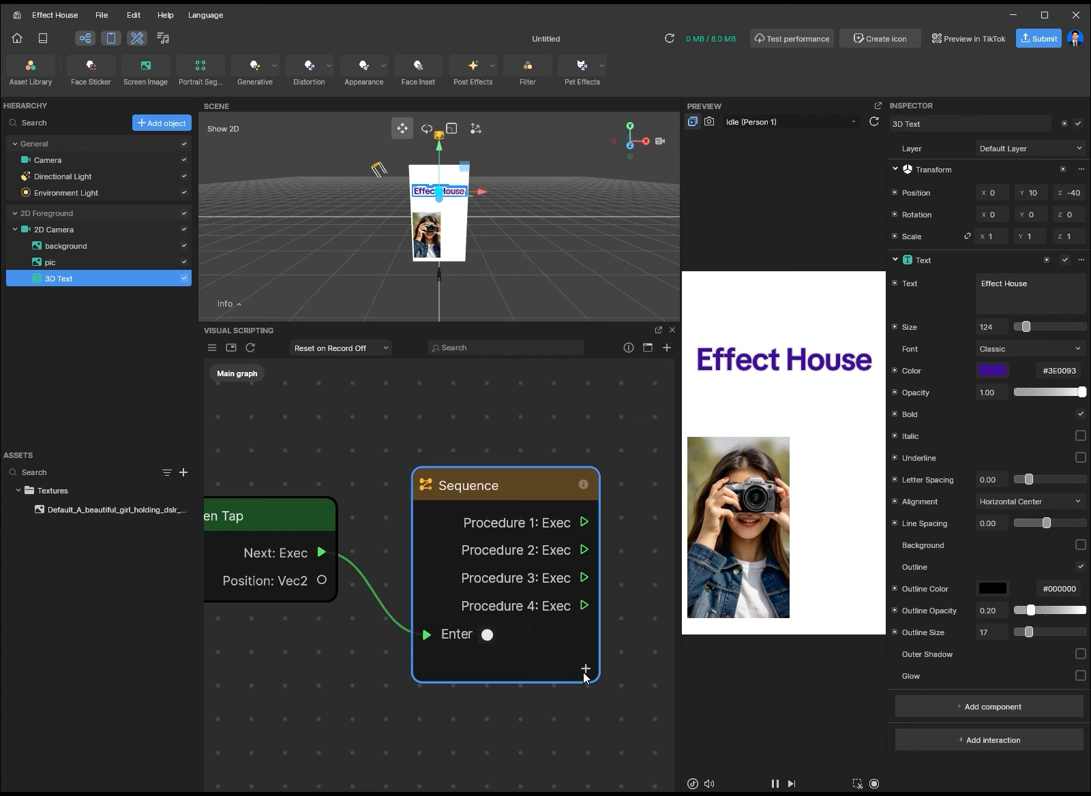
- Connect the Sequence's Procedure 1 output to the Start input of the picture's Vec2 Transit by Time node
scroll(508, 618, down, 4)
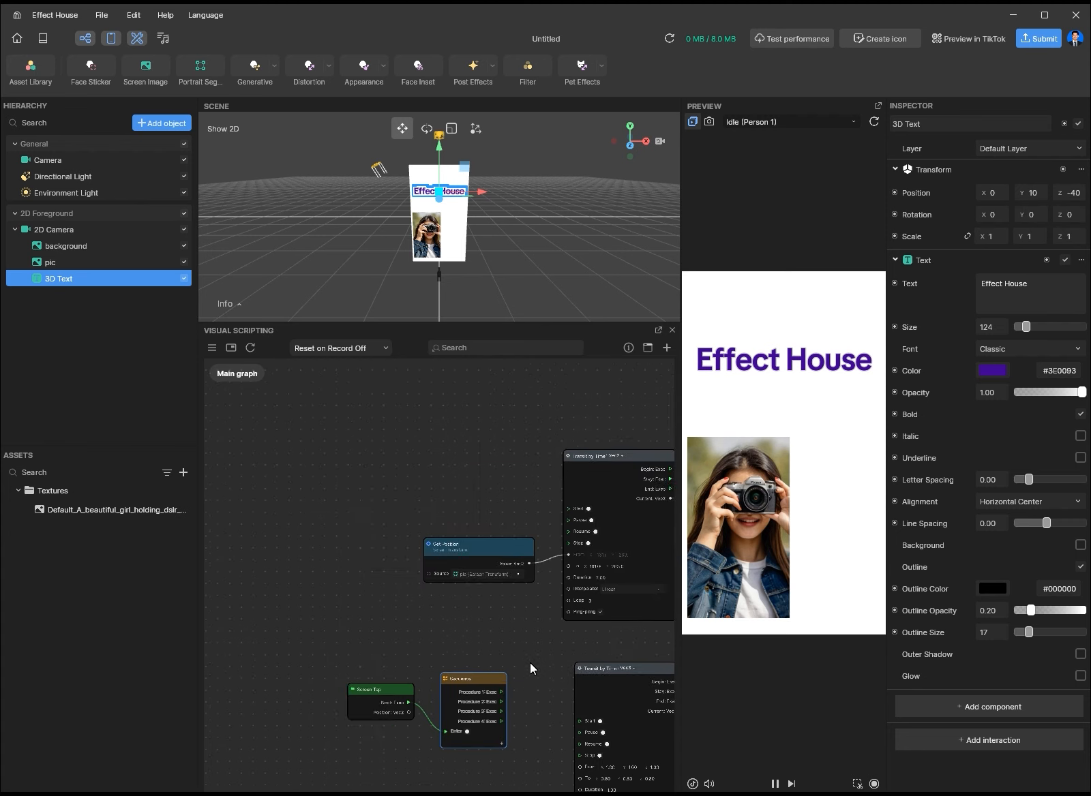
scroll(477, 682, up, 2)
scroll(409, 685, up, 2)
drag(399, 688, 526, 494)
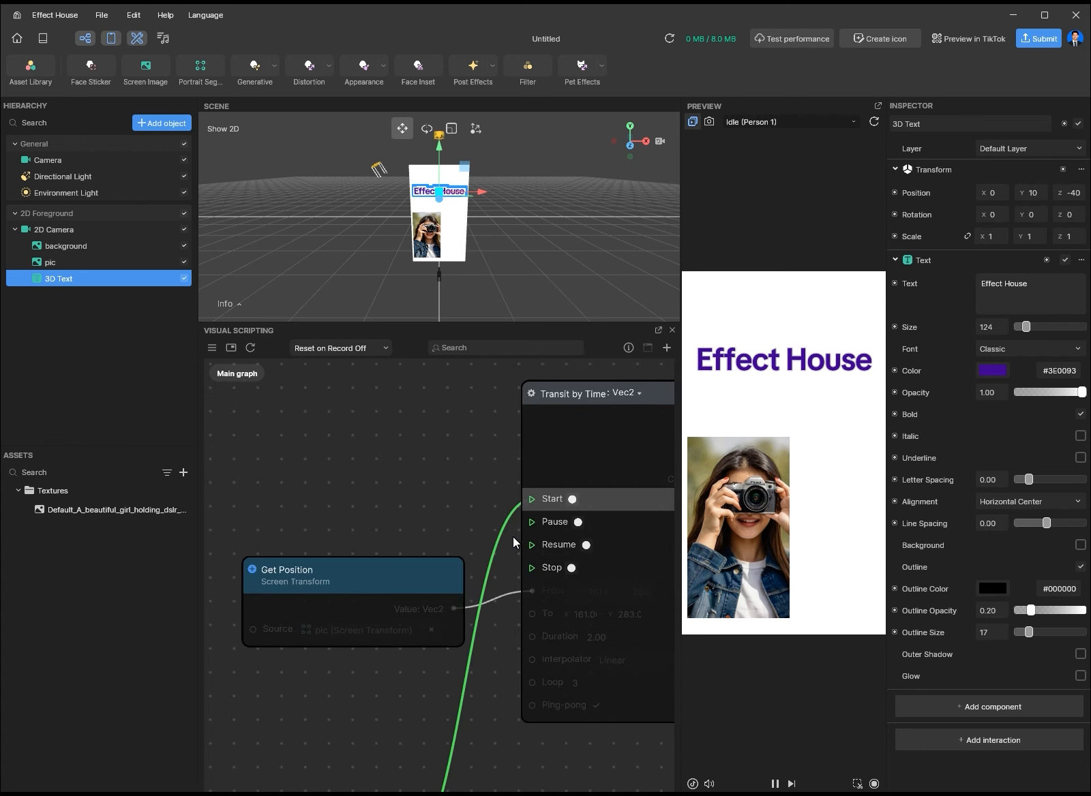
scroll(378, 727, down, 4)
scroll(392, 682, up, 3)
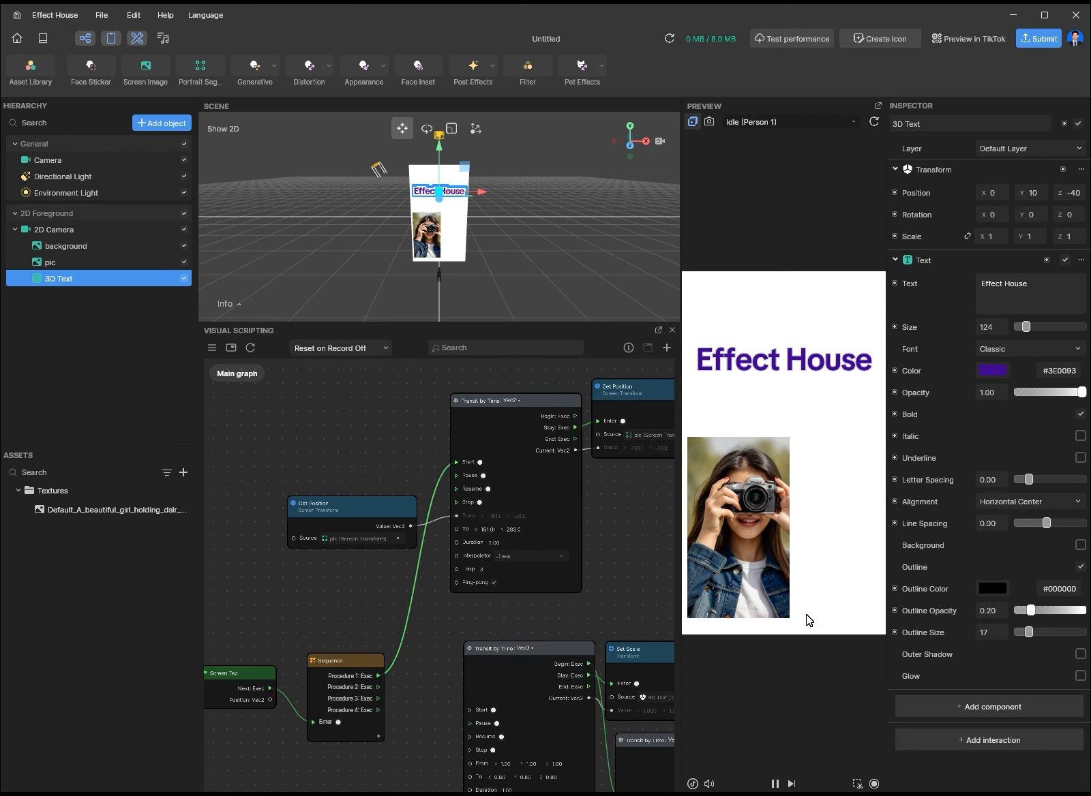
- Connect the Sequence's Procedure 2 output to the Start input of the scale Transit by Time node
middle_drag(417, 702, 411, 579)
scroll(409, 577, up, 5)
drag(342, 554, 550, 605)
scroll(451, 682, down, 6)
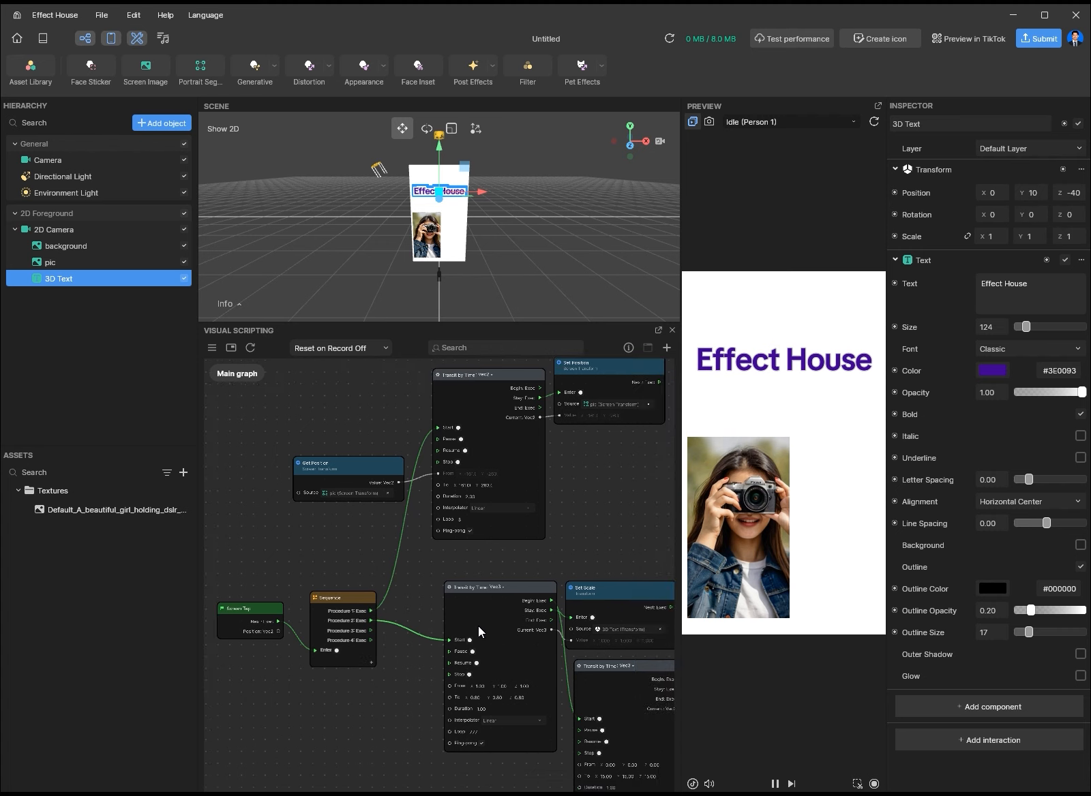
- Connect the Sequence's Procedure 3 output to the rotation Transit by Time node's Start and align the rotation nodes below the scale nodes
scroll(541, 618, up, 3)
drag(235, 564, 550, 697)
scroll(415, 728, down, 5)
drag(610, 675, 449, 667)
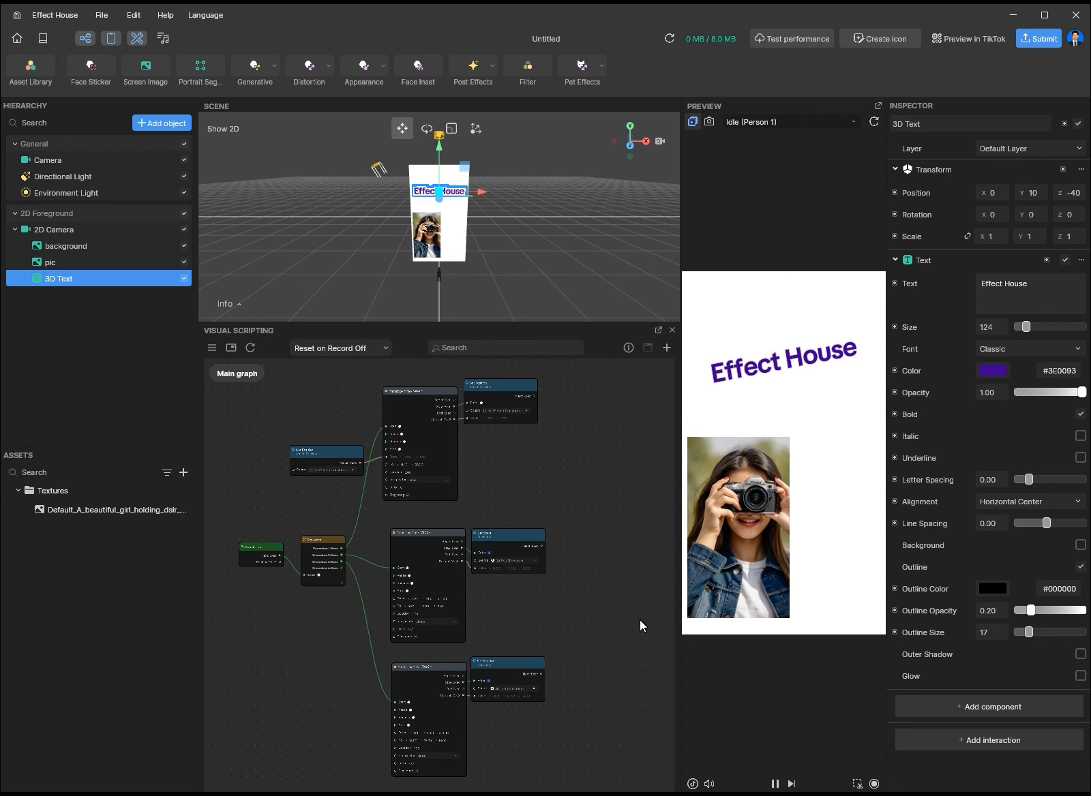
- Delete the text's rotation Transit by Time and Set Rotation nodes and the picture's Set Position node
drag(583, 745, 422, 687)
key(Delete)
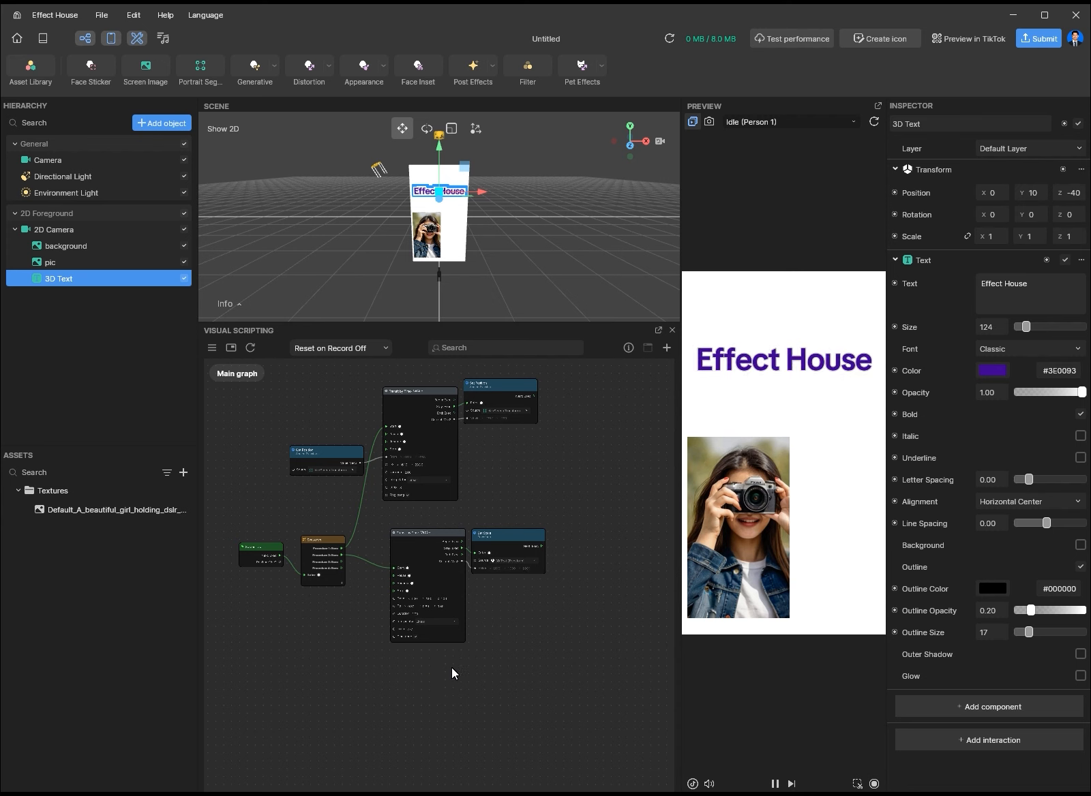
middle_drag(450, 667, 523, 707)
scroll(454, 622, up, 4)
scroll(454, 623, up, 1)
middle_drag(452, 530, 343, 777)
scroll(557, 513, up, 2)
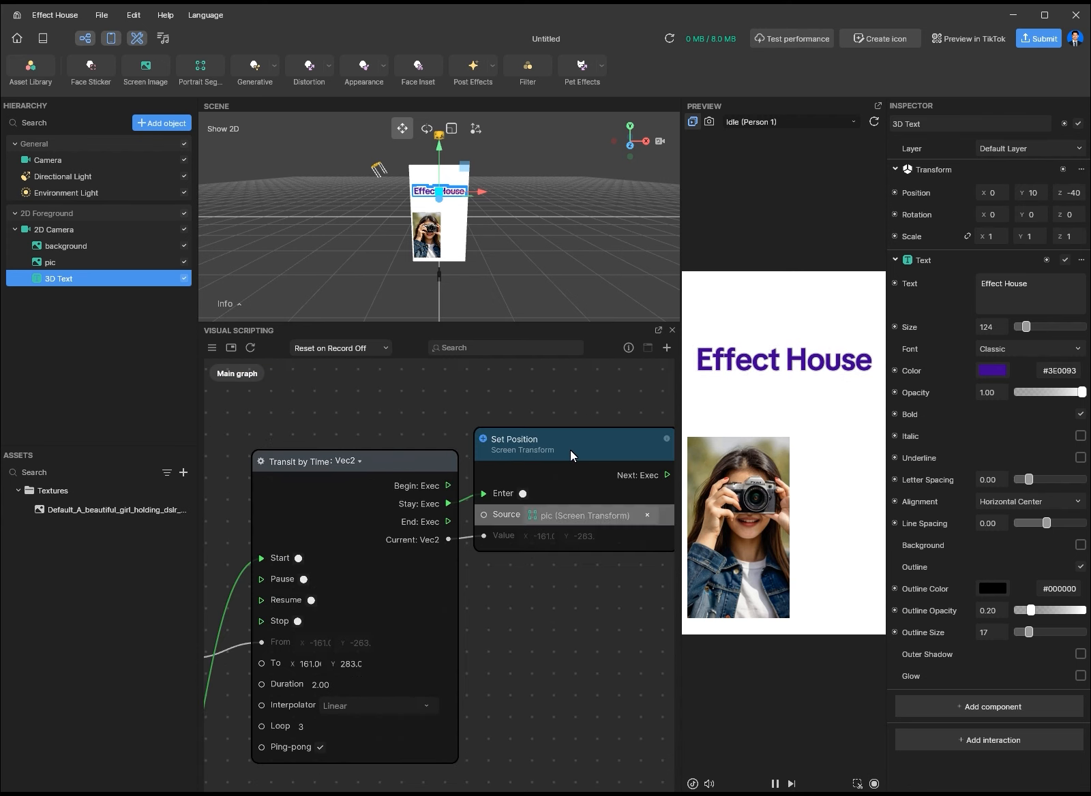
key(Delete)
- Add a Set Scale 2D node for pic and connect the Vec2 Transit by Time's Stay to Enter and Current to Value
middle_drag(530, 537, 532, 479)
click(53, 259)
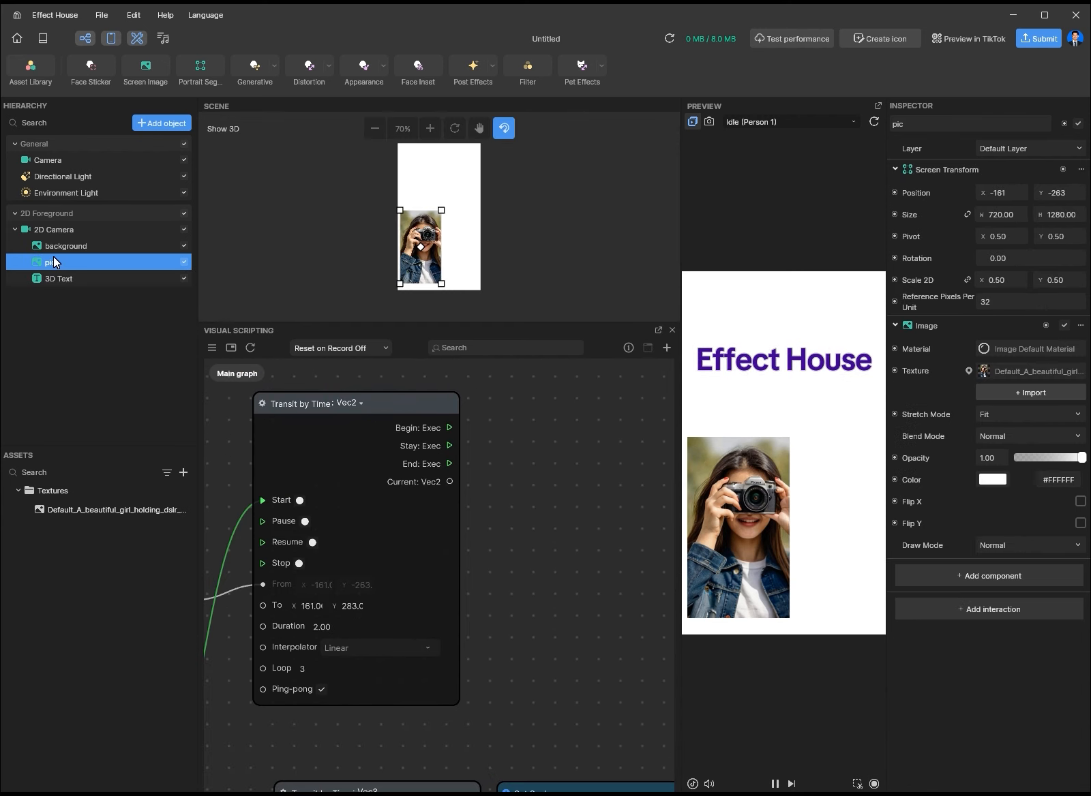
click(895, 280)
click(930, 315)
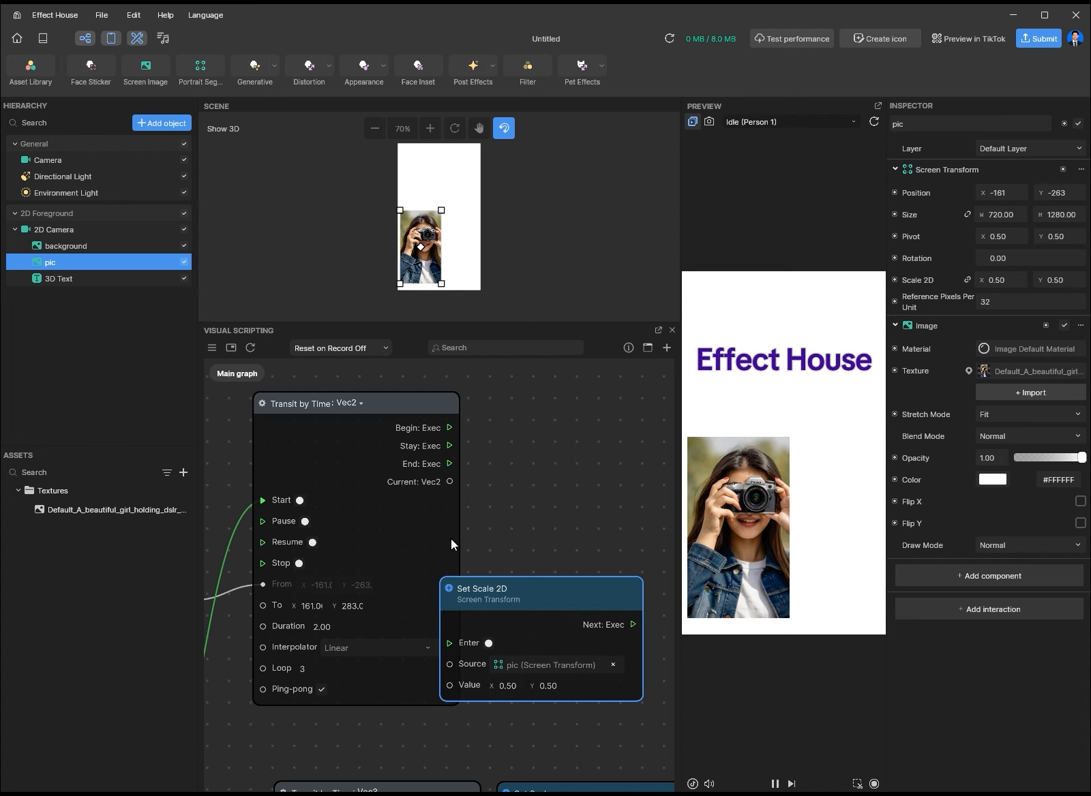
drag(553, 588, 589, 408)
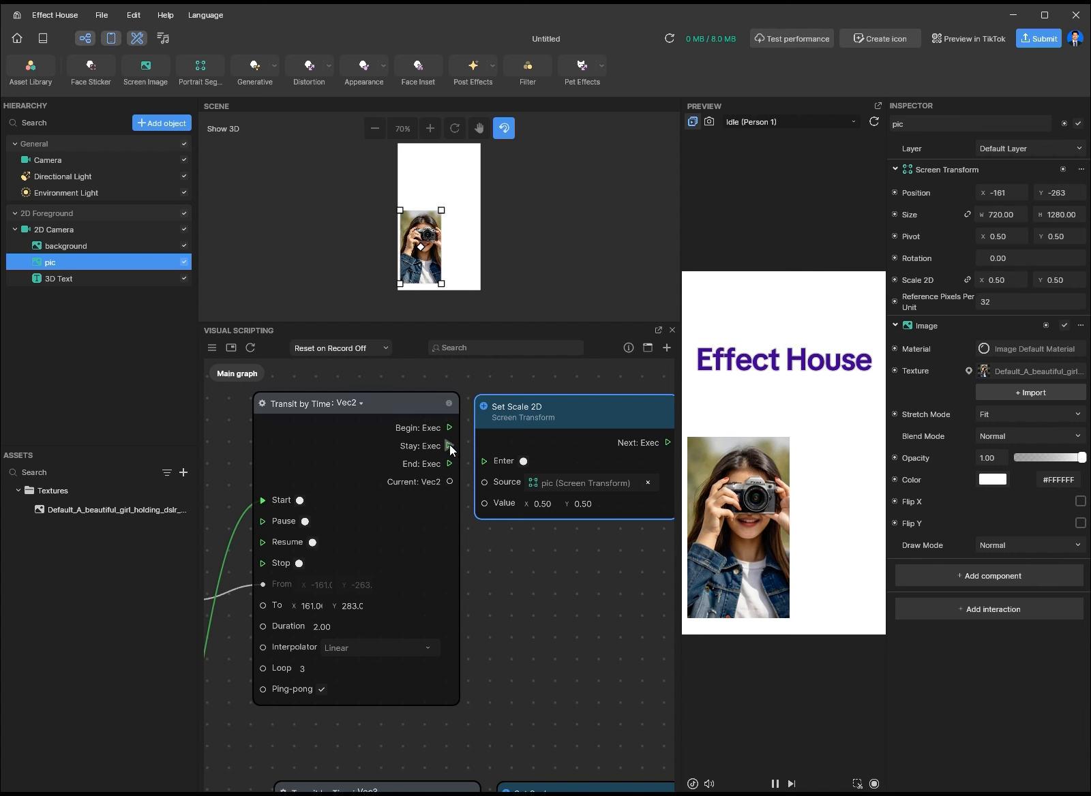
drag(449, 445, 473, 504)
drag(472, 504, 480, 504)
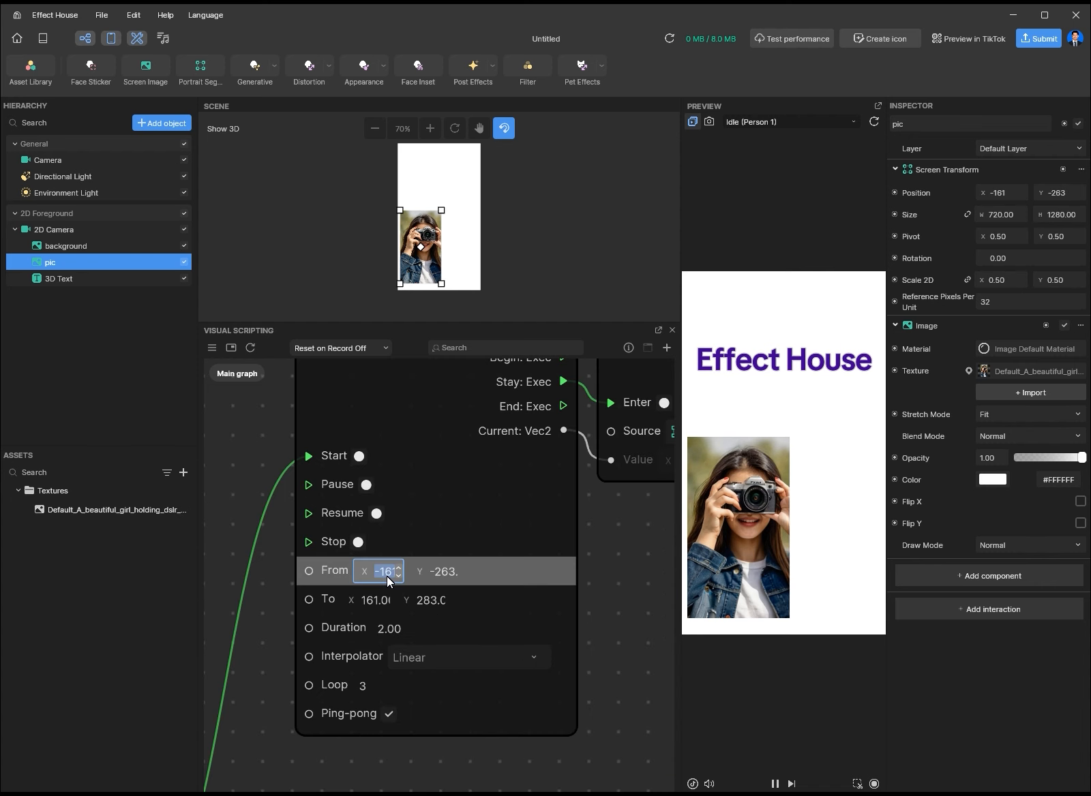
- Set the Vec2 Transit by Time node's From to 1, 1, To to 0.8, 0.8 and Loop to 777
text(1)
key(Tab)
text(1)
key(Tab)
text(.8)
key(Tab)
text(.8)
key(Return)
click(362, 685)
text(777)
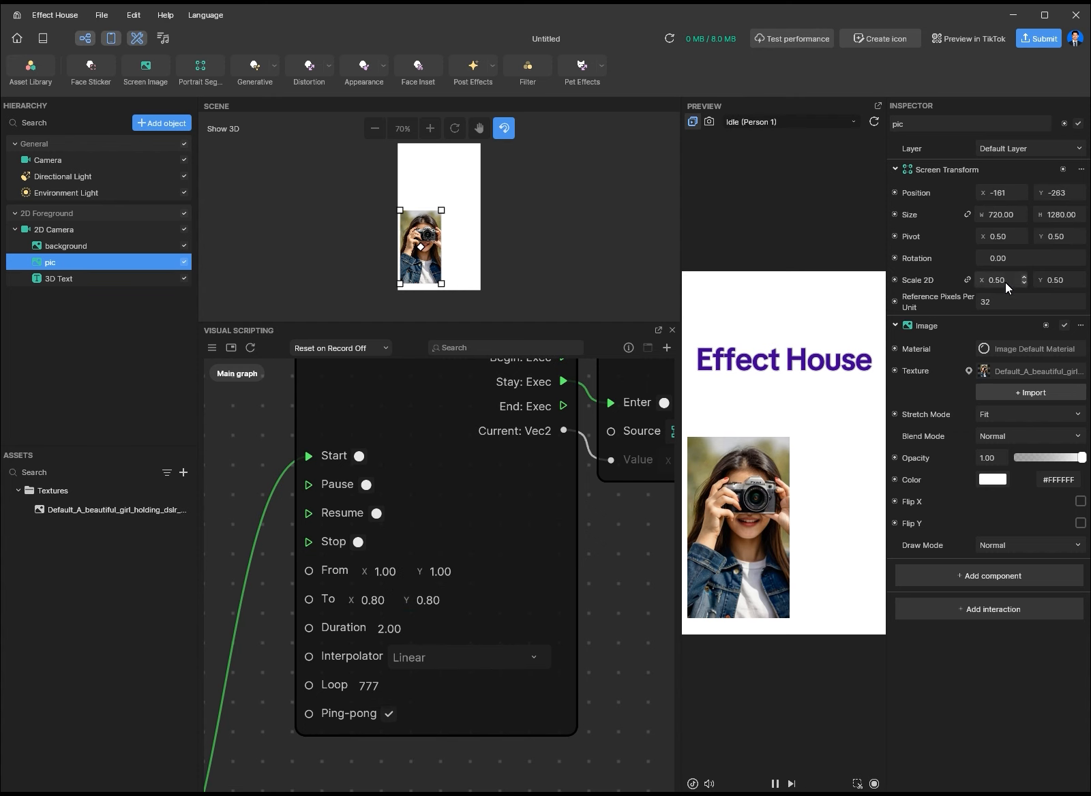
- Set the pic object's position to 0, 0 and its 2D scale to 1, 1
text(0)
key(Tab)
text(0)
key(Return)
drag(1007, 281, 990, 283)
text(1)
drag(1068, 281, 1028, 272)
text(1)
key(Return)
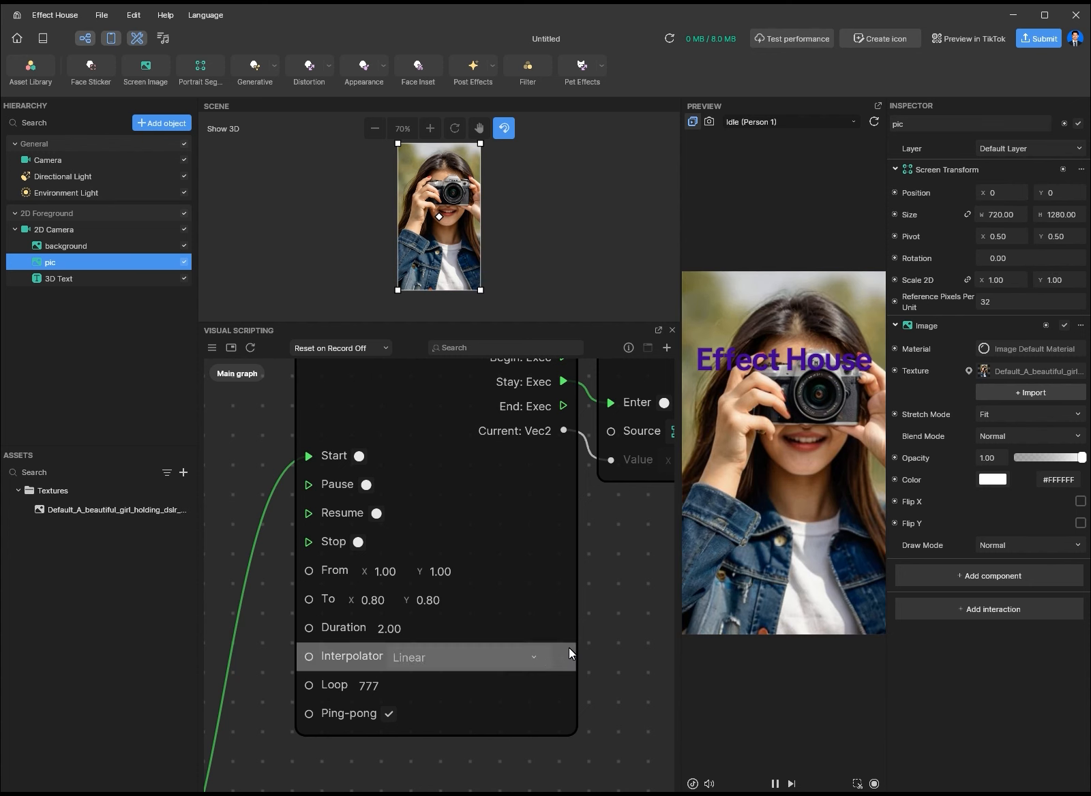
- Add a Color-type Transit by Time node below the text's scale nodes and connect the Sequence's Procedure 3 output to its Start
scroll(569, 648, down, 5)
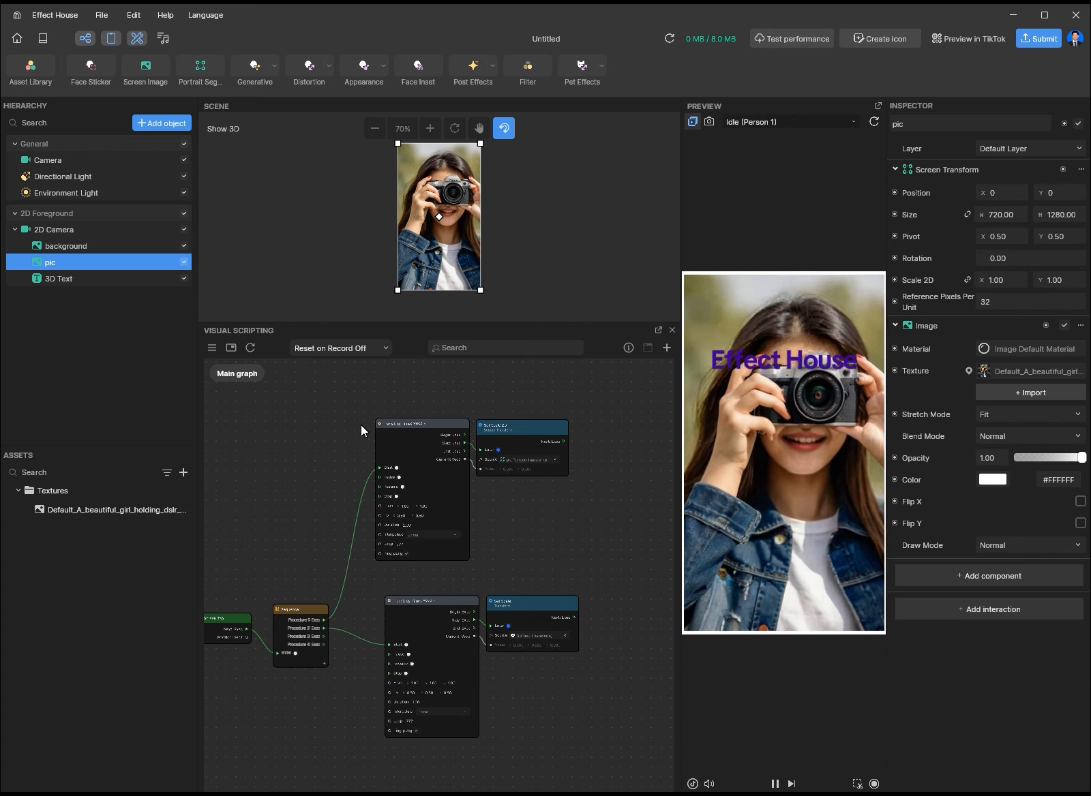
right_click(451, 592)
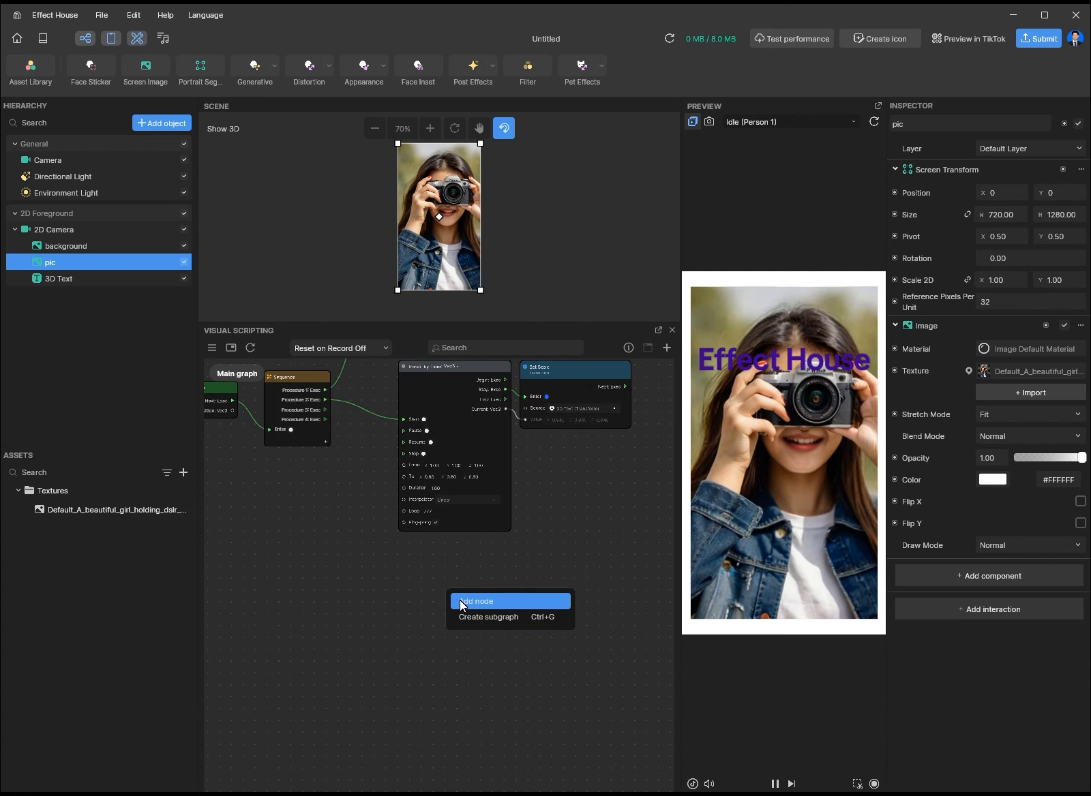
click(472, 602)
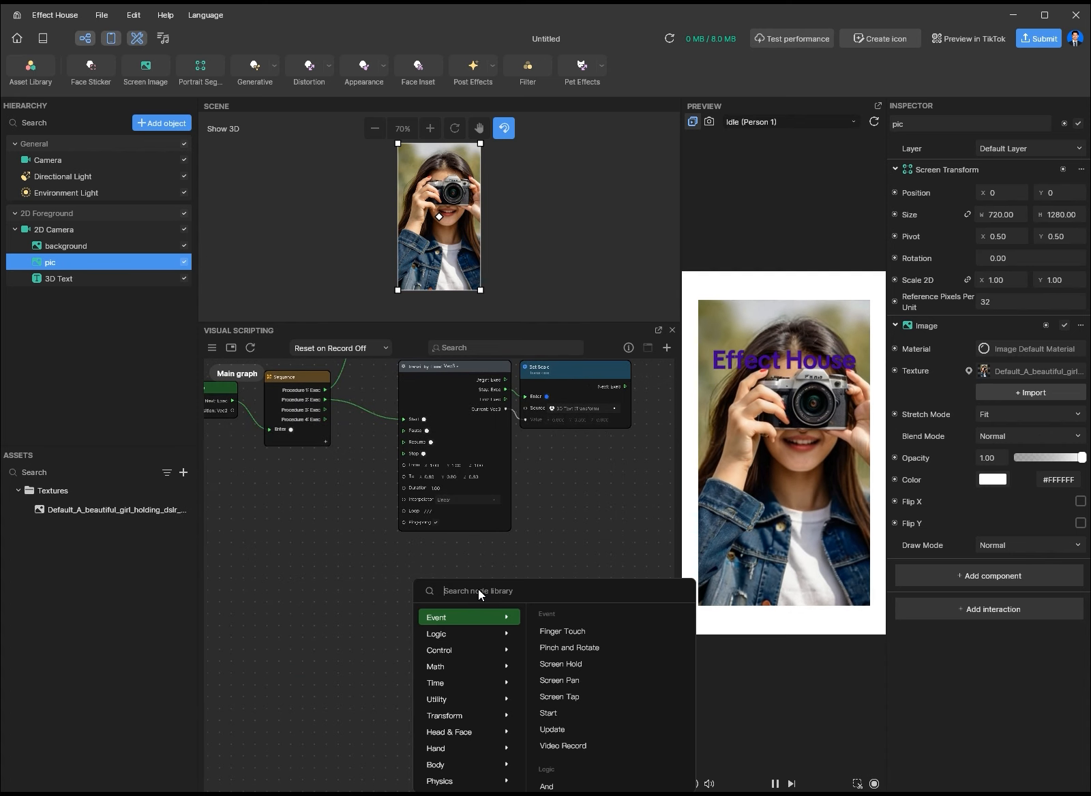
text(tr)
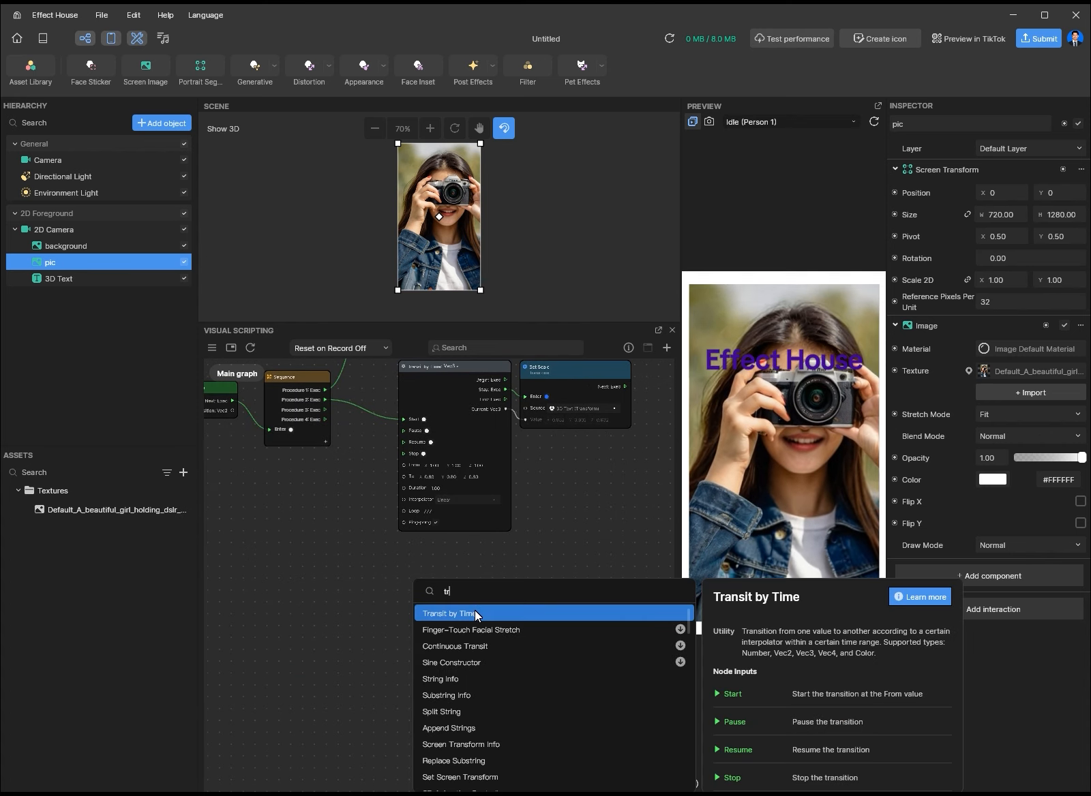
click(475, 611)
drag(325, 410, 409, 616)
scroll(512, 616, up, 2)
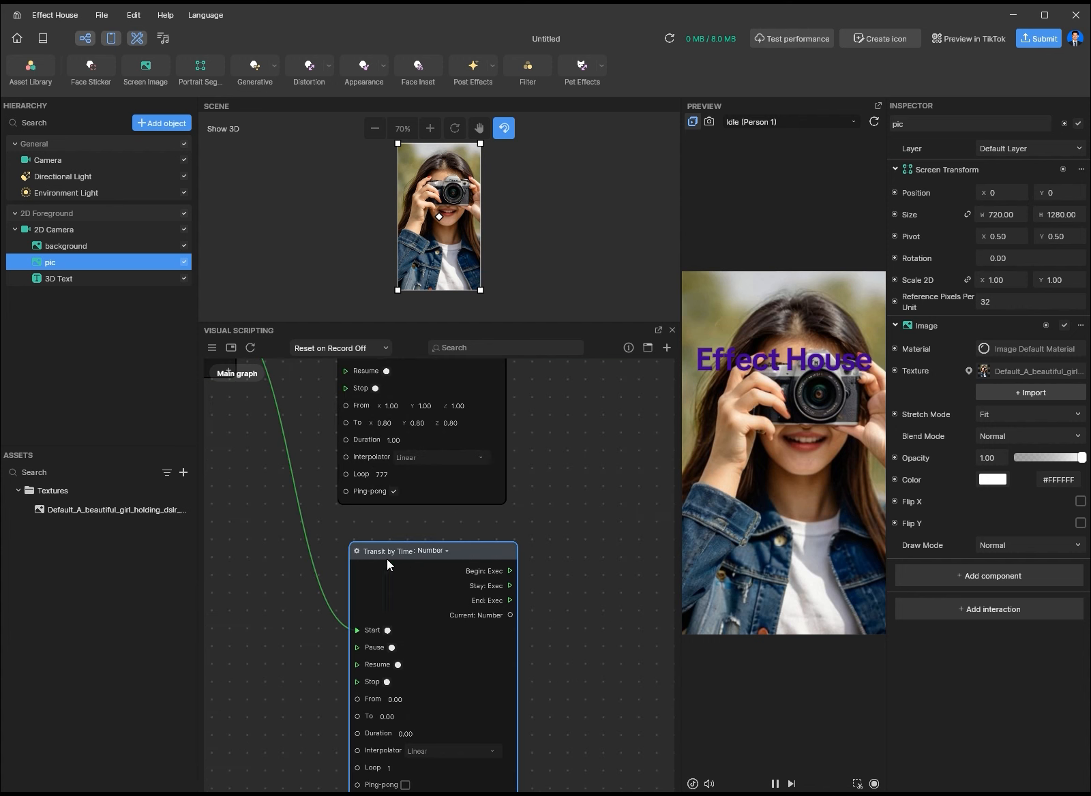
click(427, 550)
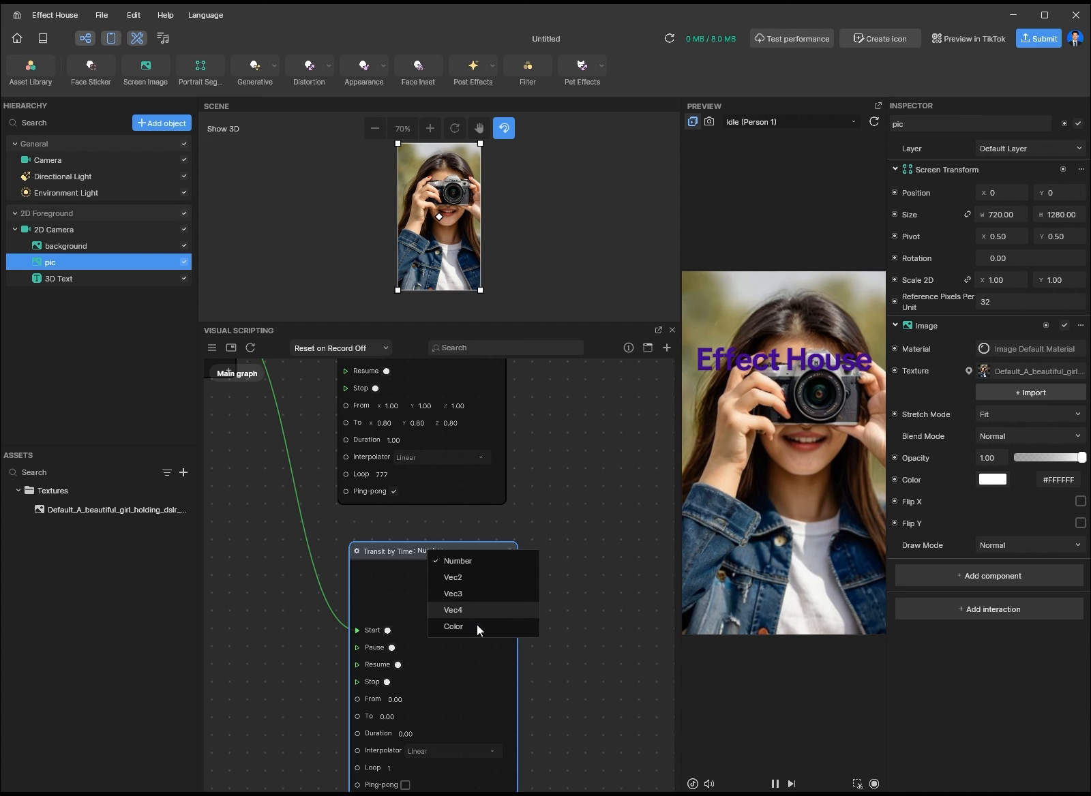
click(476, 624)
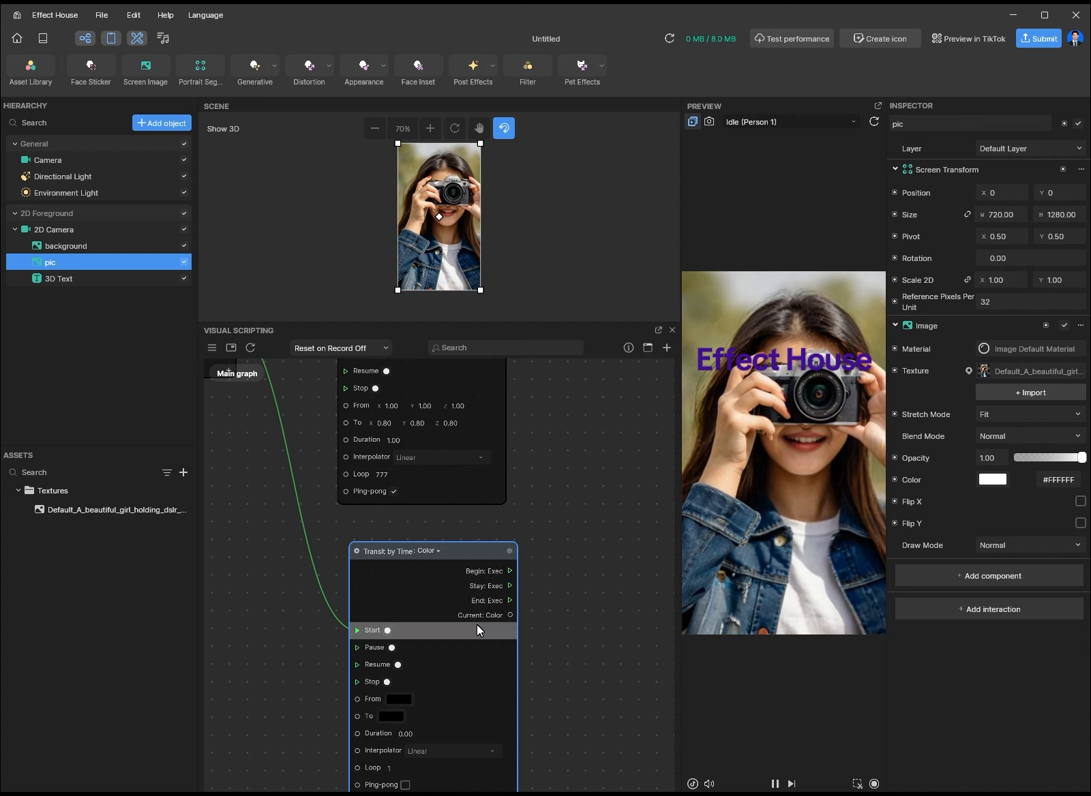
- Add a Set Color node for the pic image and connect the Color Transit by Time's Stay to Enter and Current to Value
click(892, 478)
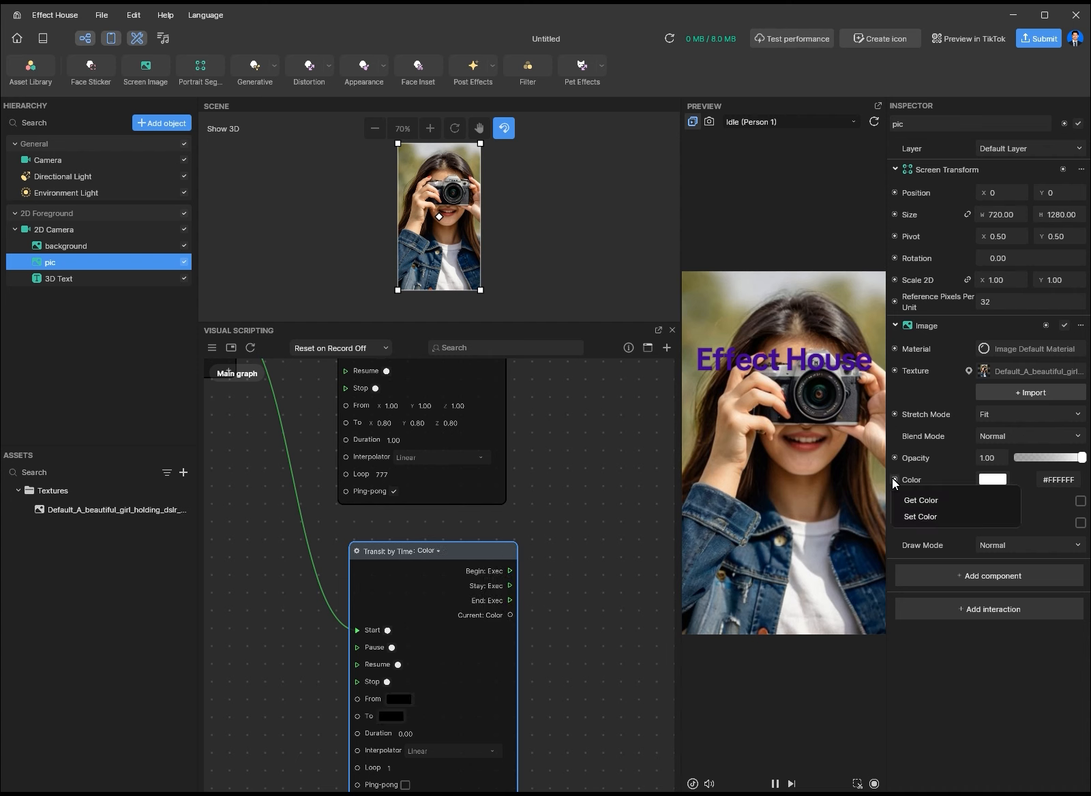
drag(913, 513, 563, 600)
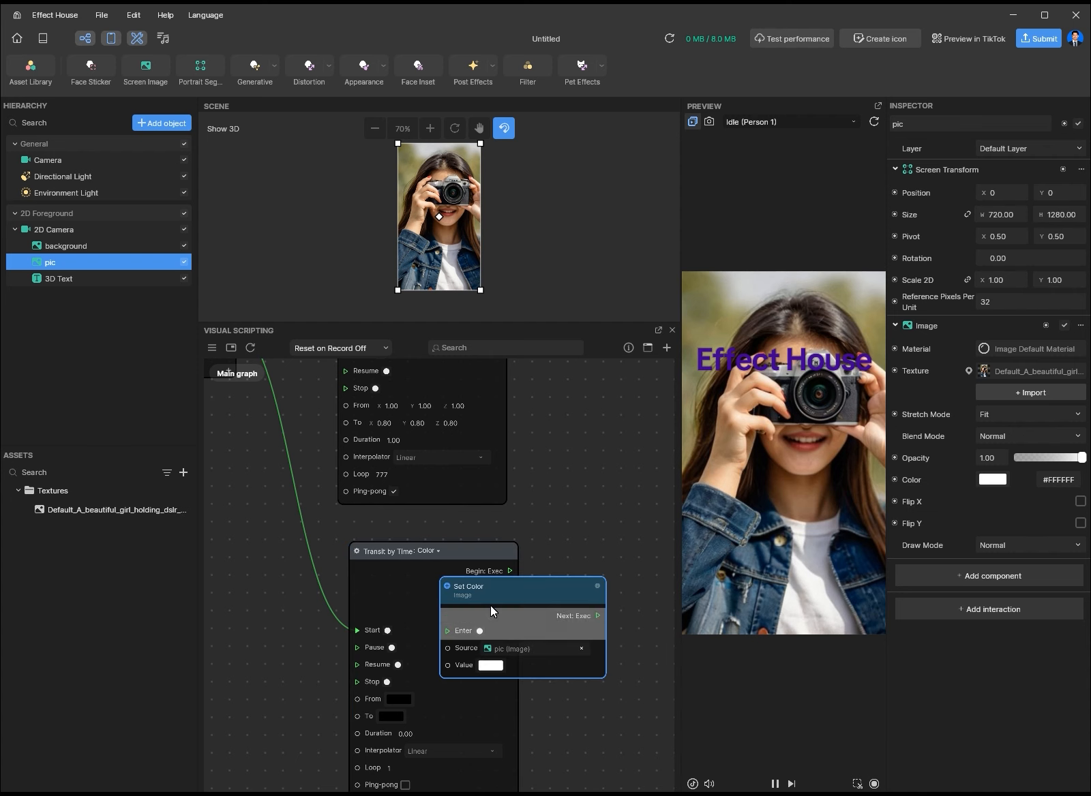
drag(497, 591, 585, 547)
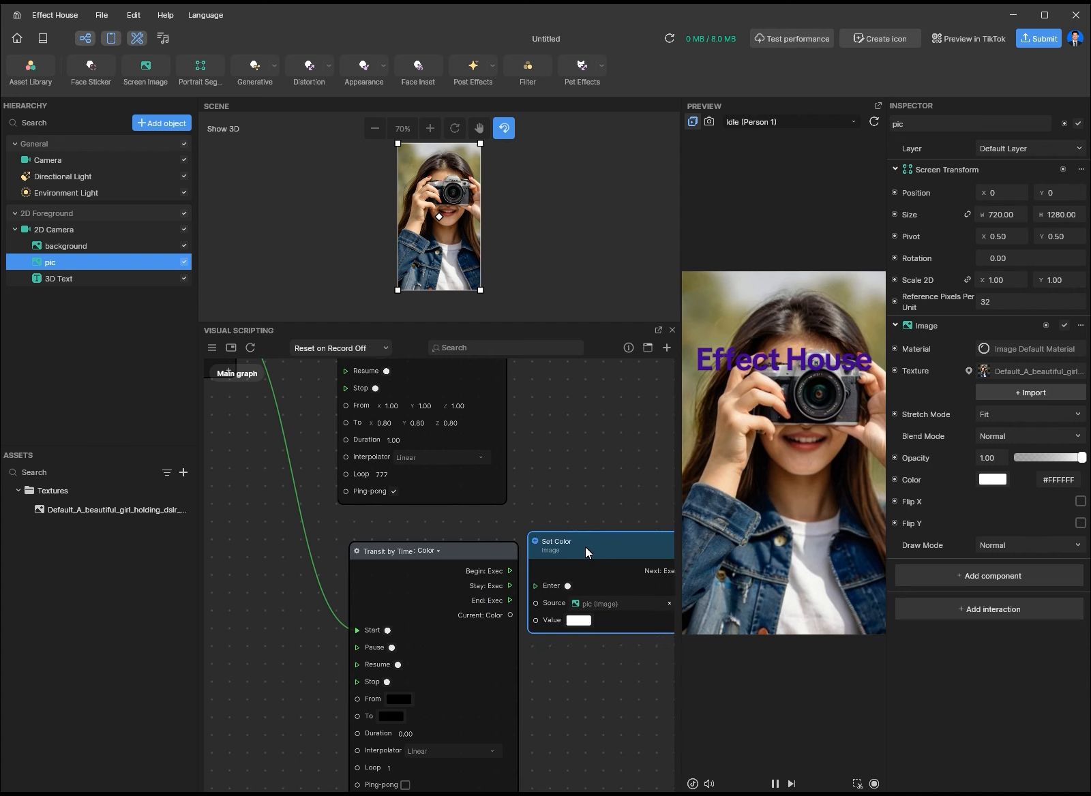
drag(510, 585, 568, 587)
drag(509, 616, 577, 620)
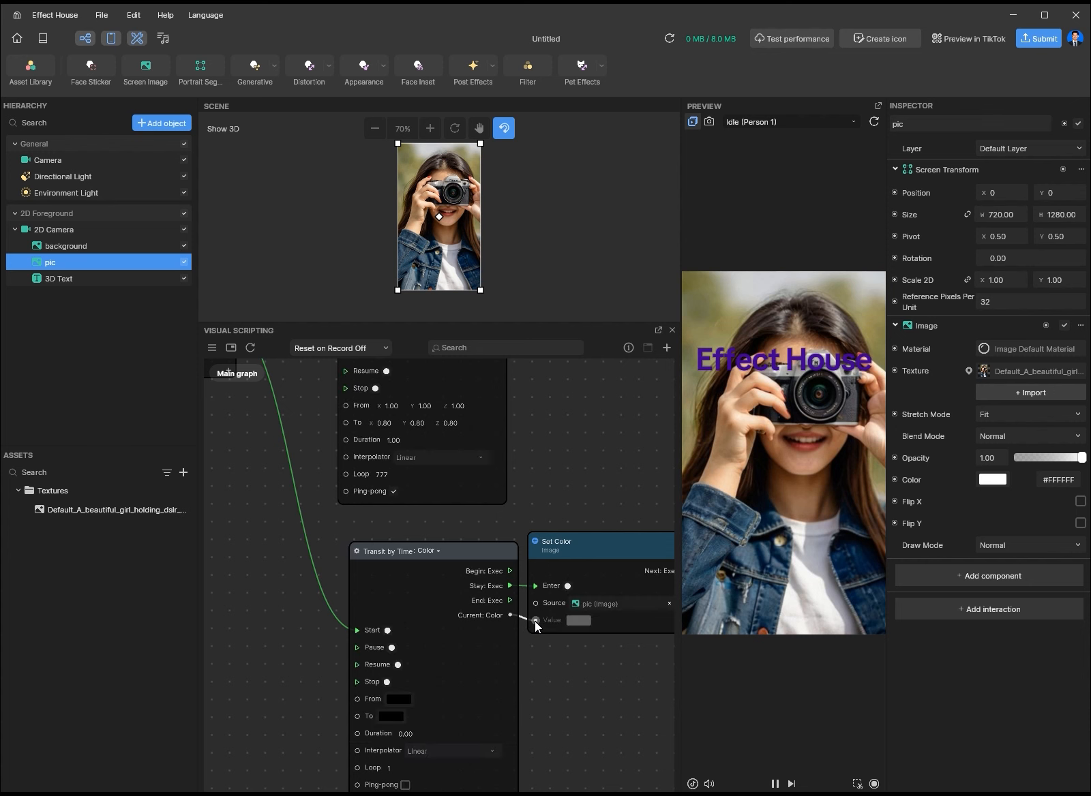
- Set the Color Transit by Time node's From color to dark blue and its To color to green
scroll(427, 692, up, 1)
click(411, 695)
drag(297, 731, 331, 733)
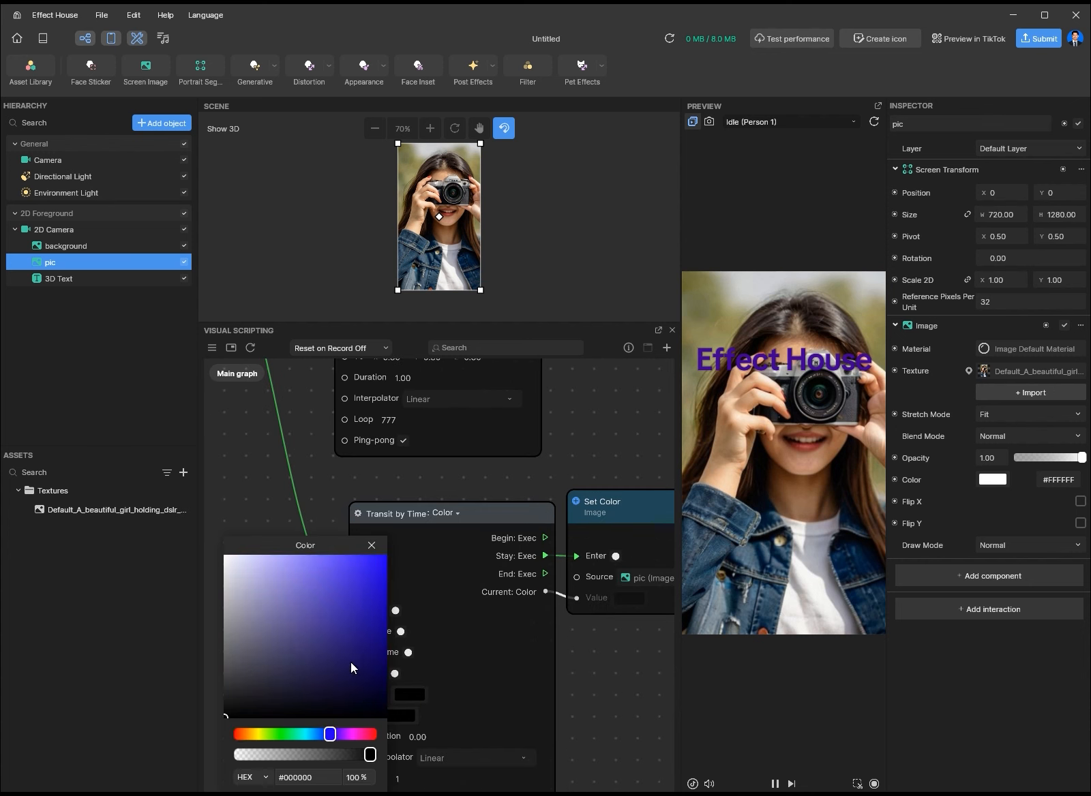
click(373, 545)
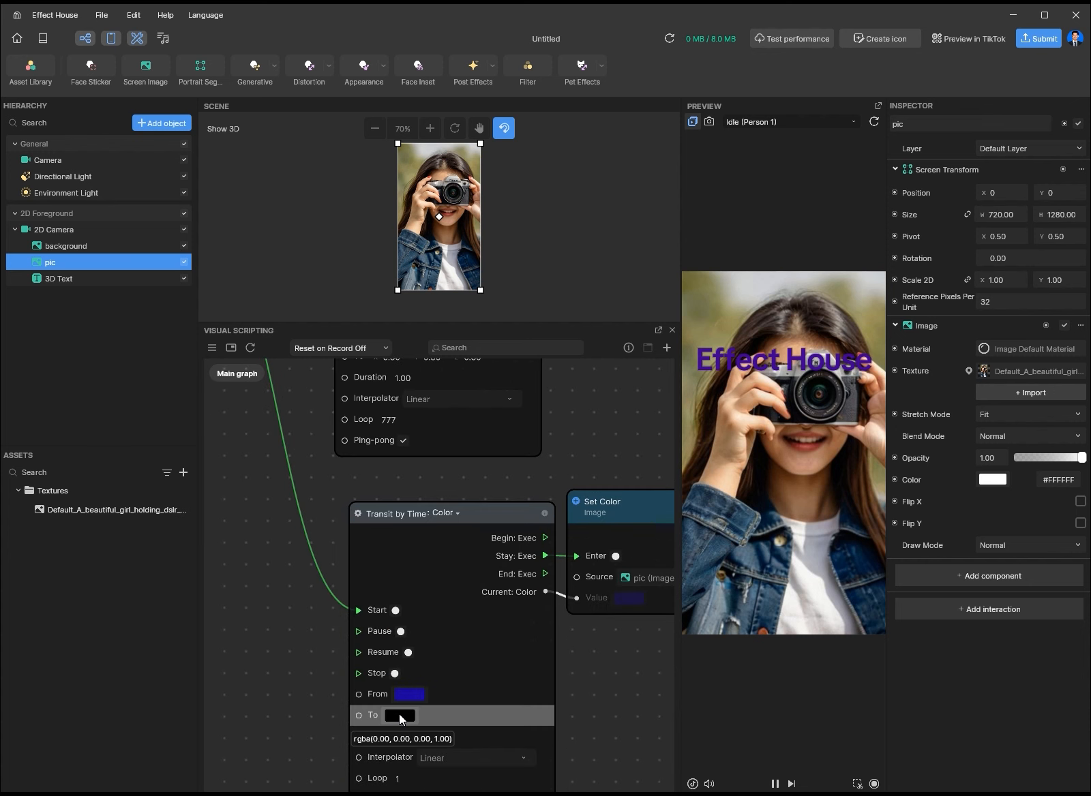
click(401, 715)
click(272, 734)
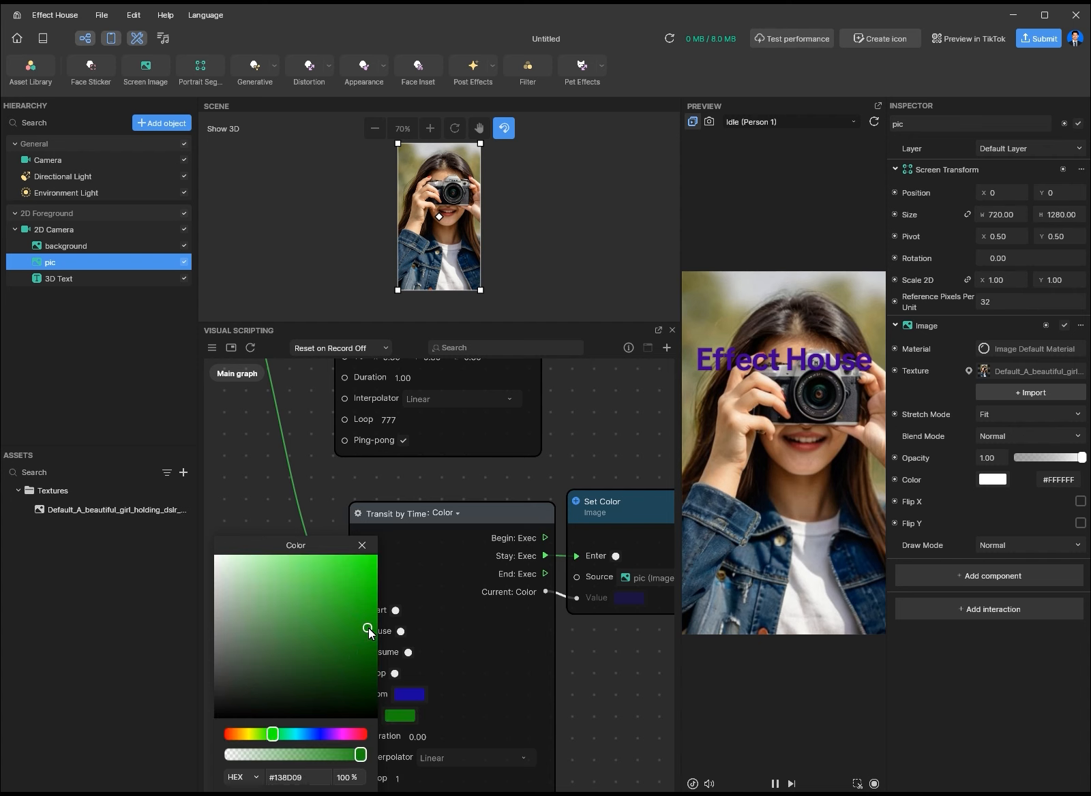
drag(371, 626, 373, 623)
click(363, 546)
- Set the Color Transit by Time node's Duration to 1 and Loop to 777, and enable Ping-pong
scroll(302, 686, down, 3)
click(403, 593)
text(1)
click(408, 645)
text(7)
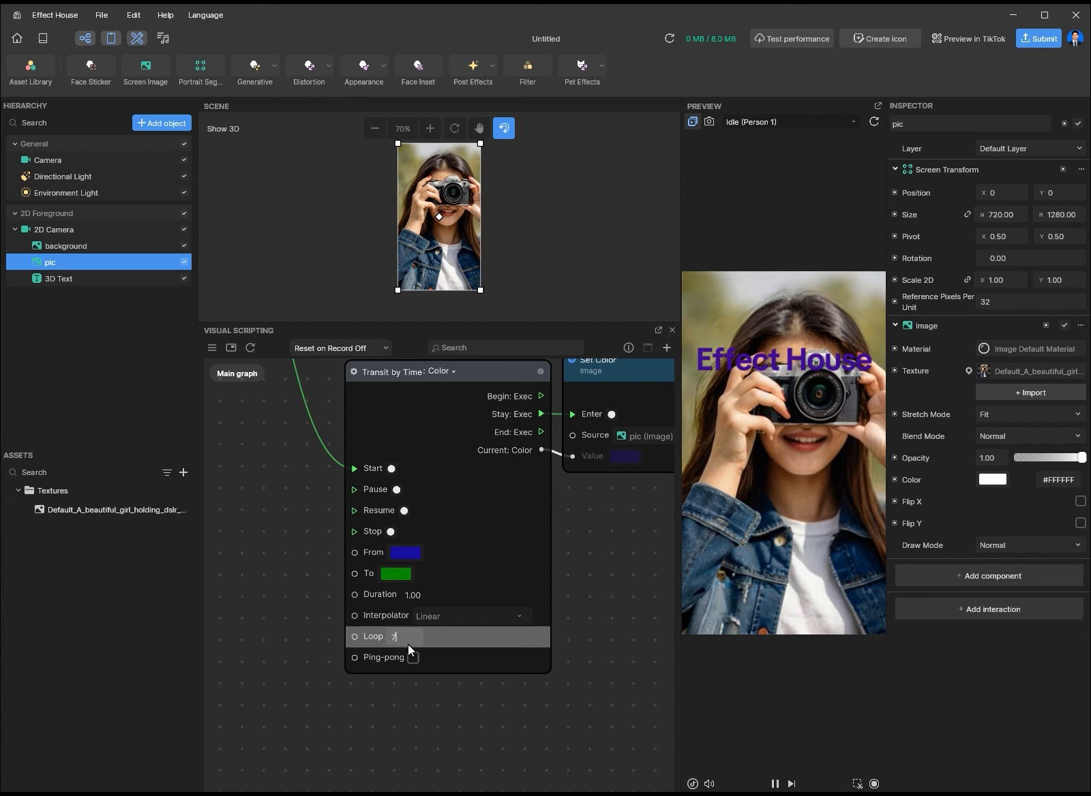
text(77)
click(413, 660)
- Test the color animation with a screen tap in the preview and delete the picture's Set Color node
scroll(309, 565, down, 3)
middle_drag(289, 540, 315, 671)
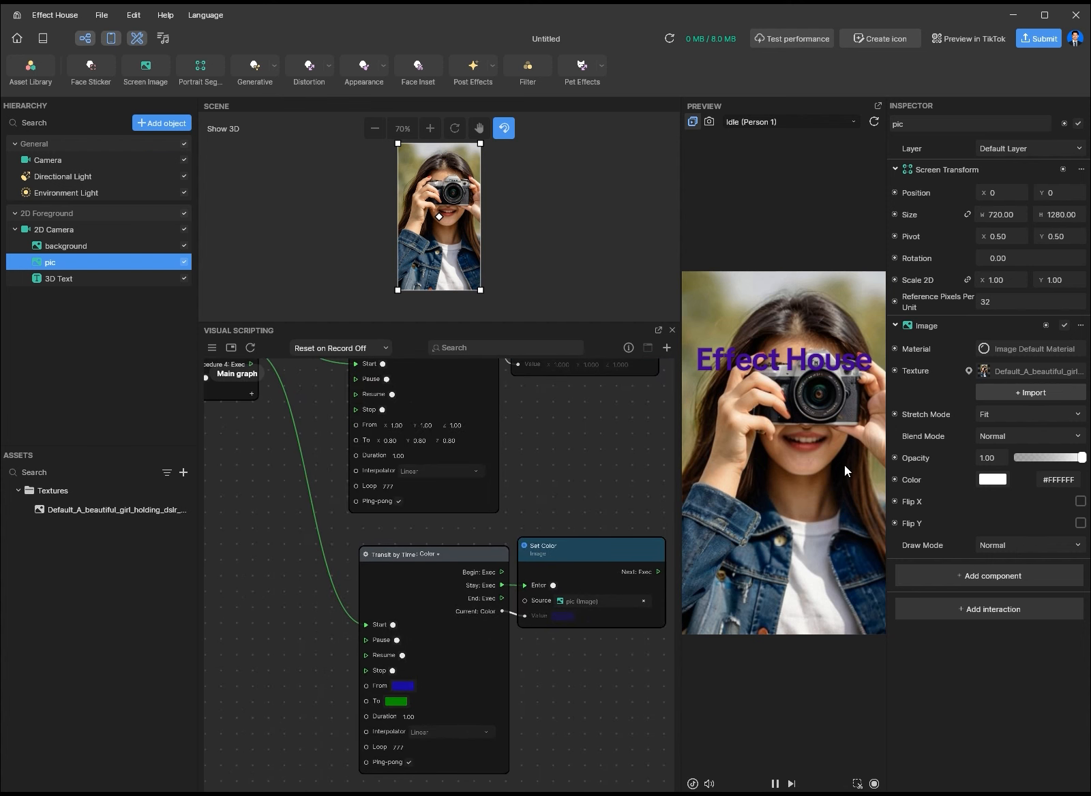
click(773, 476)
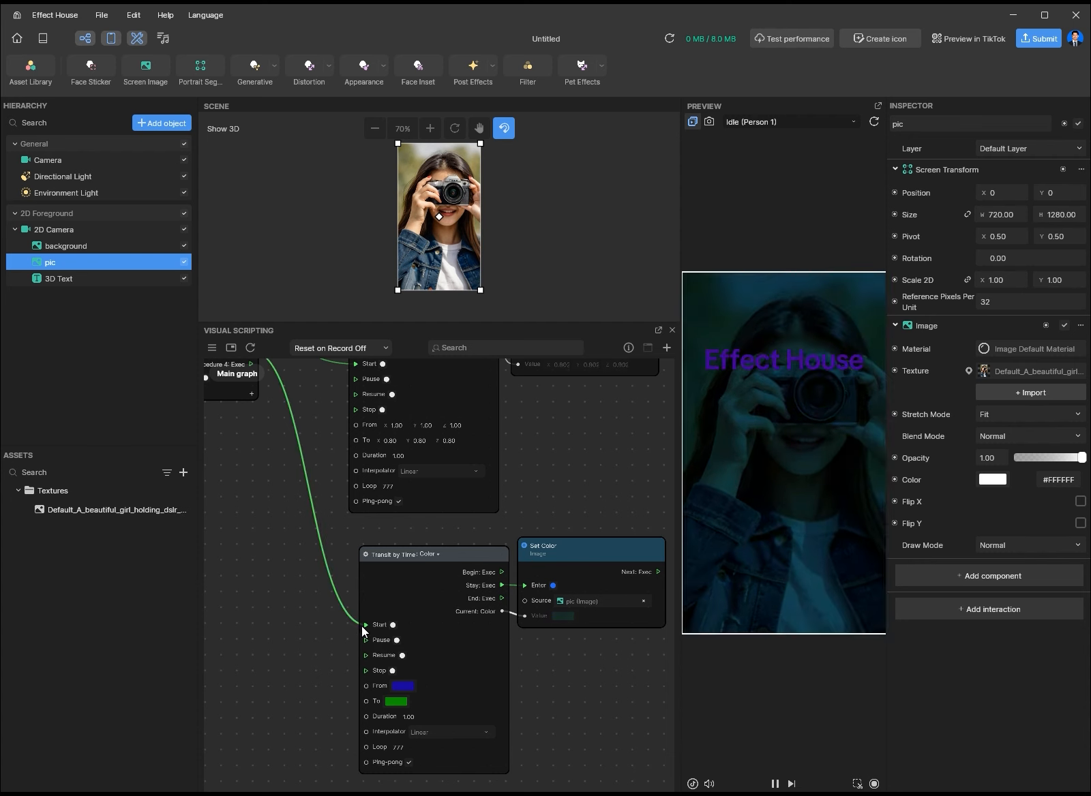
click(595, 546)
key(Delete)
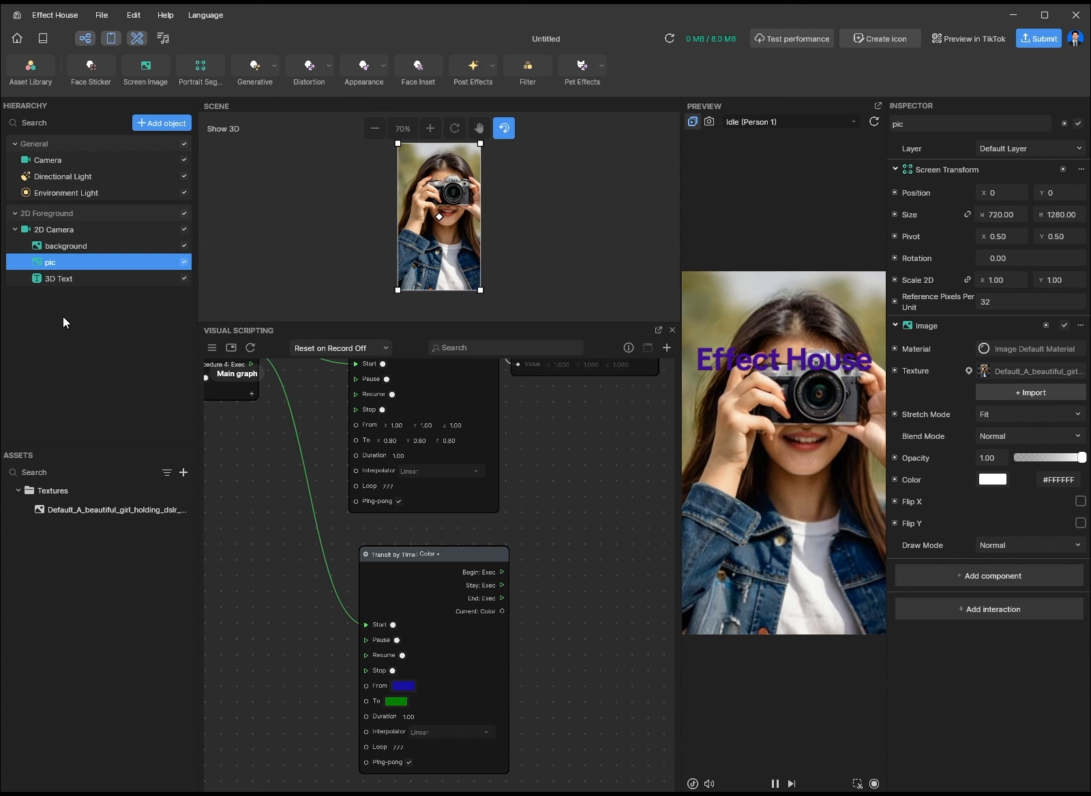
- Add a Set Color node for the 3D Text and connect the Color Transit by Time's Stay to Enter and Current to Value
click(52, 279)
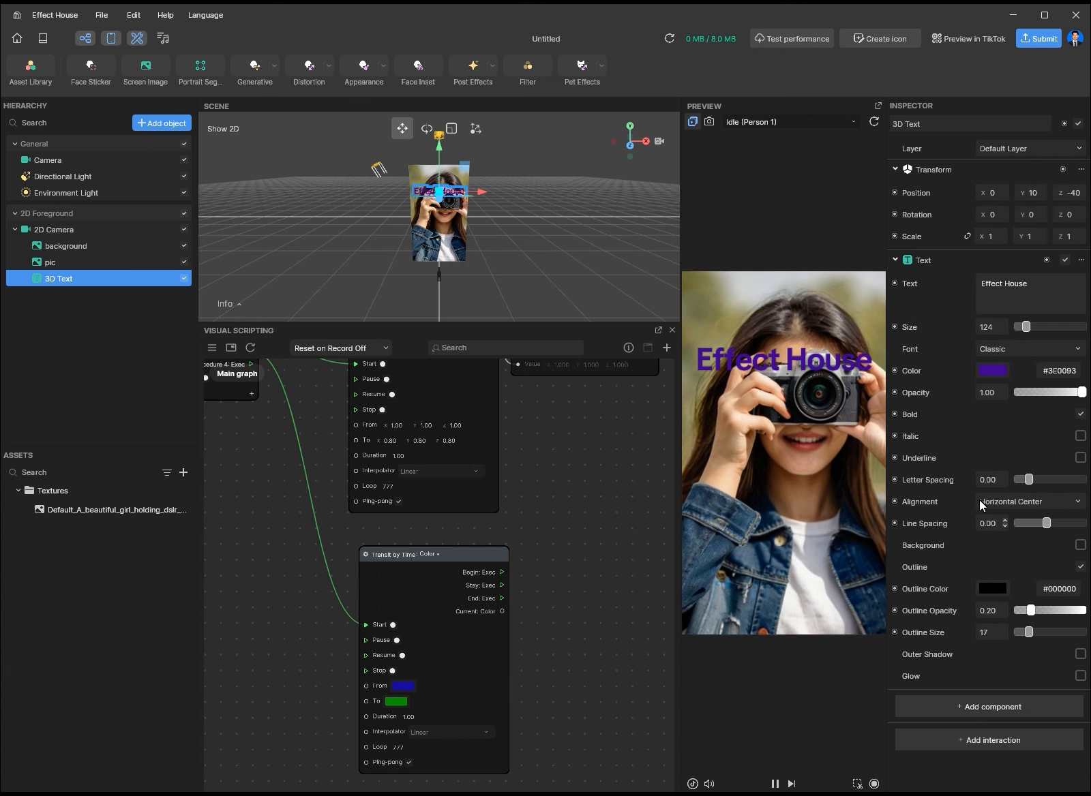
click(894, 372)
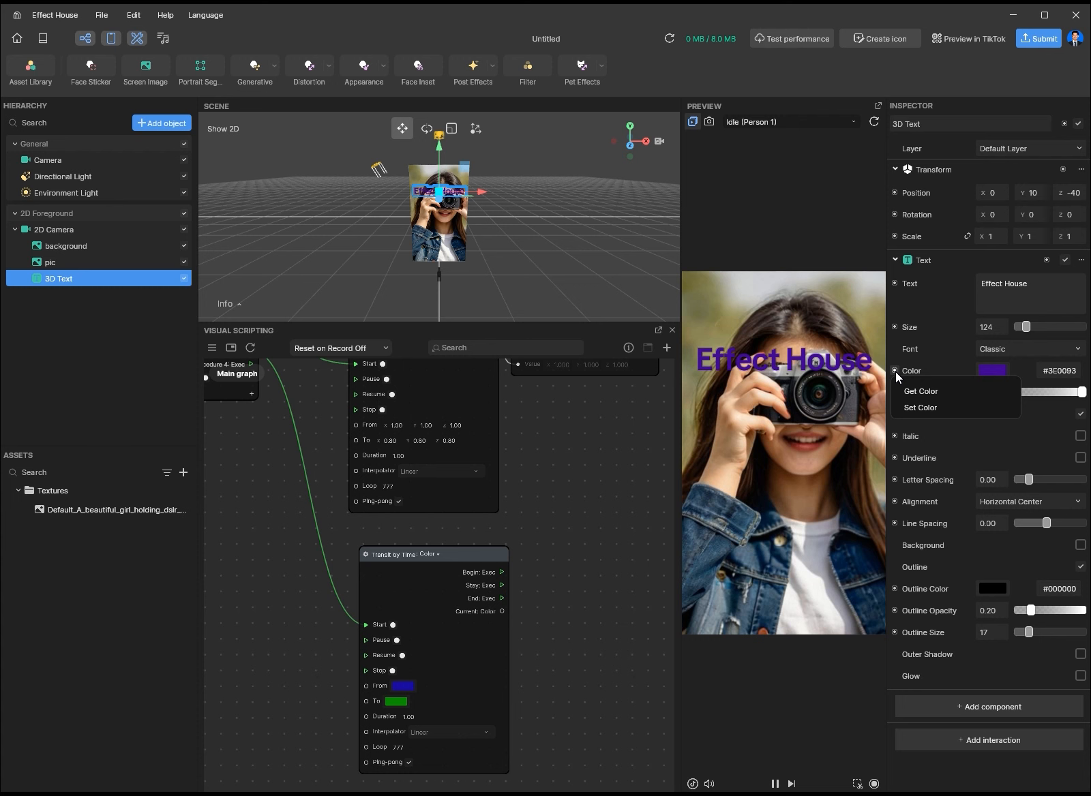
click(955, 406)
drag(492, 584, 578, 546)
drag(502, 586, 532, 616)
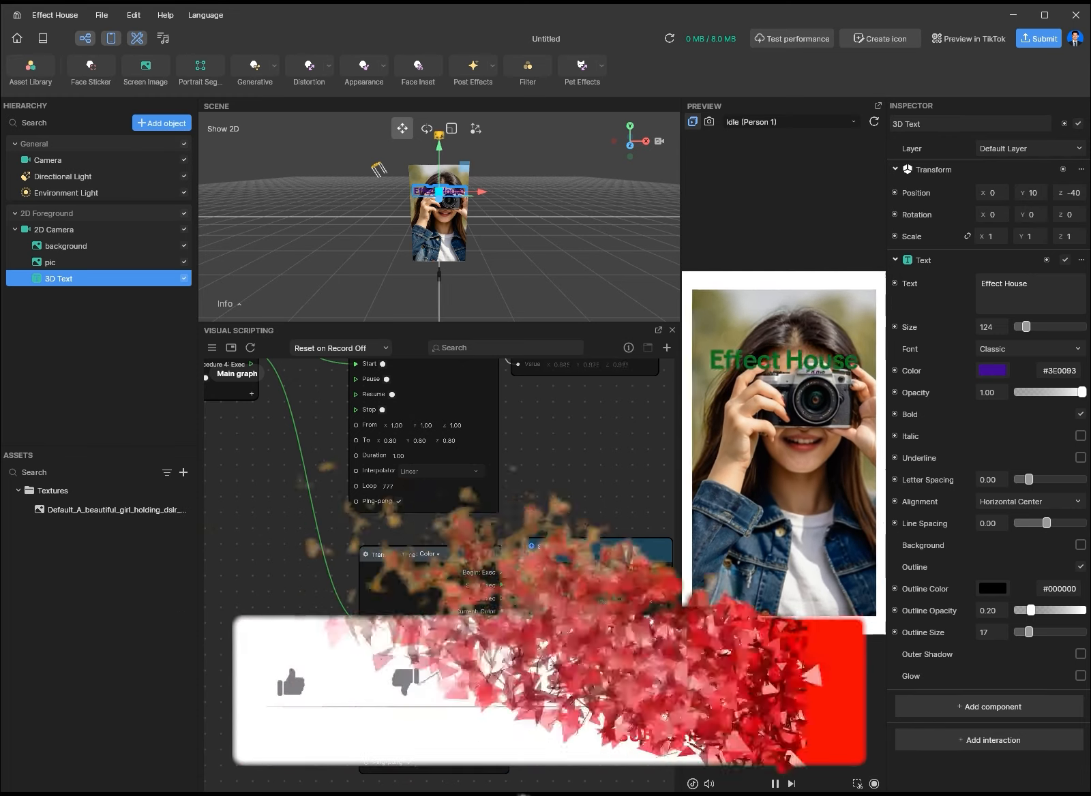
scroll(370, 573, up, 5)
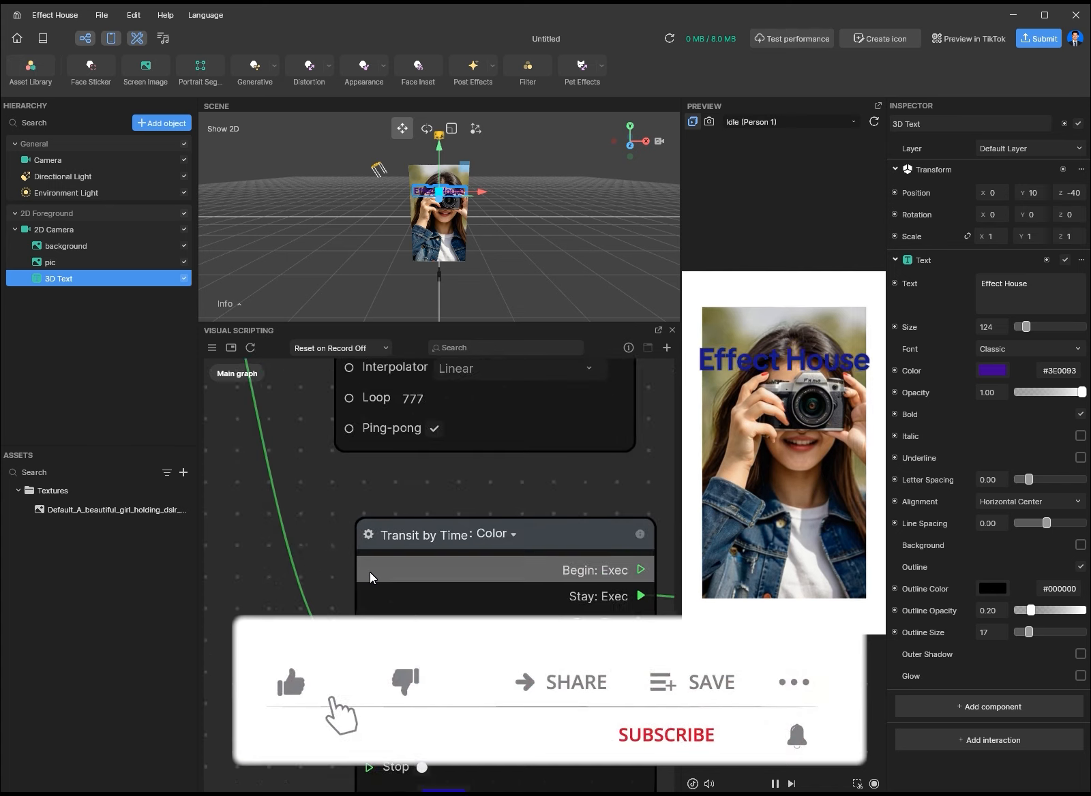
scroll(459, 516, down, 3)
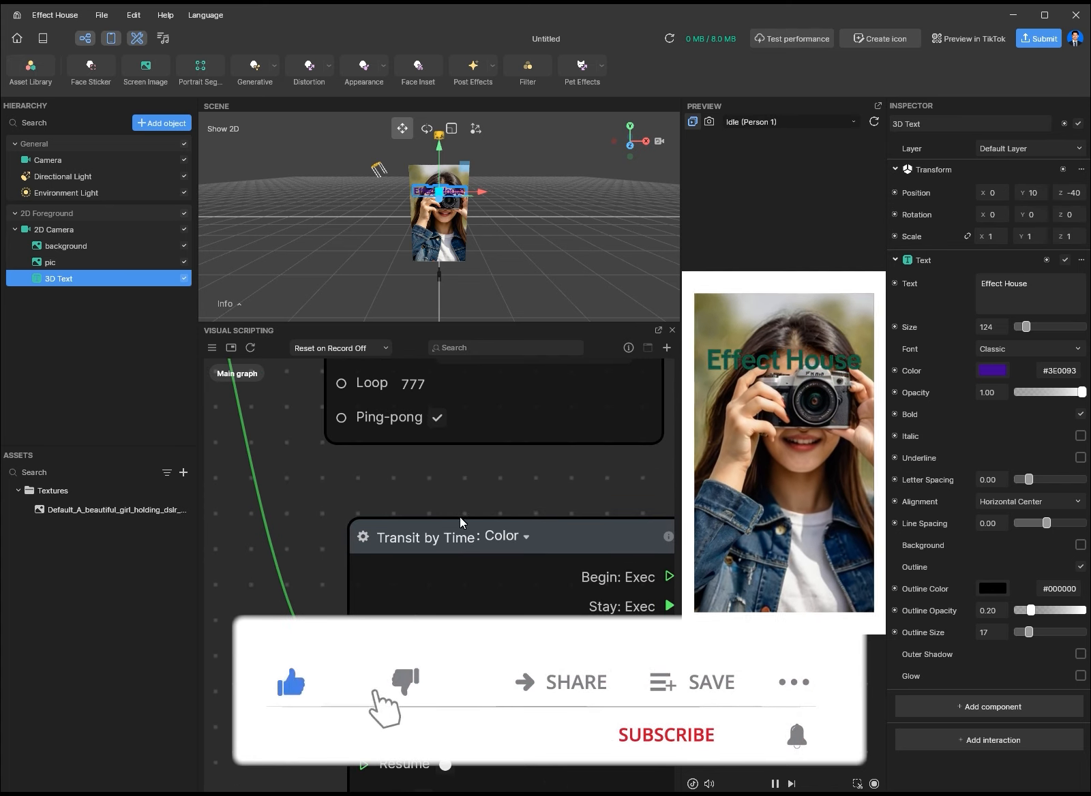
scroll(463, 510, down, 3)
middle_drag(349, 448, 357, 782)
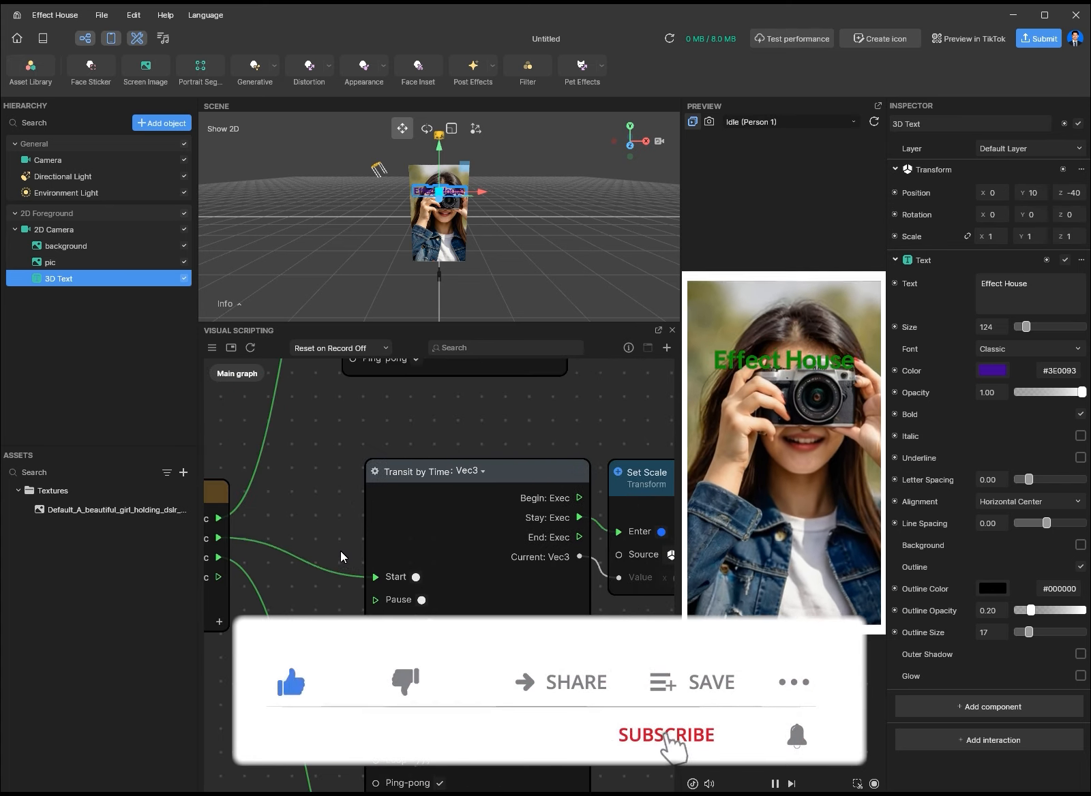
scroll(341, 548, up, 1)
scroll(341, 547, down, 3)
scroll(349, 471, down, 2)
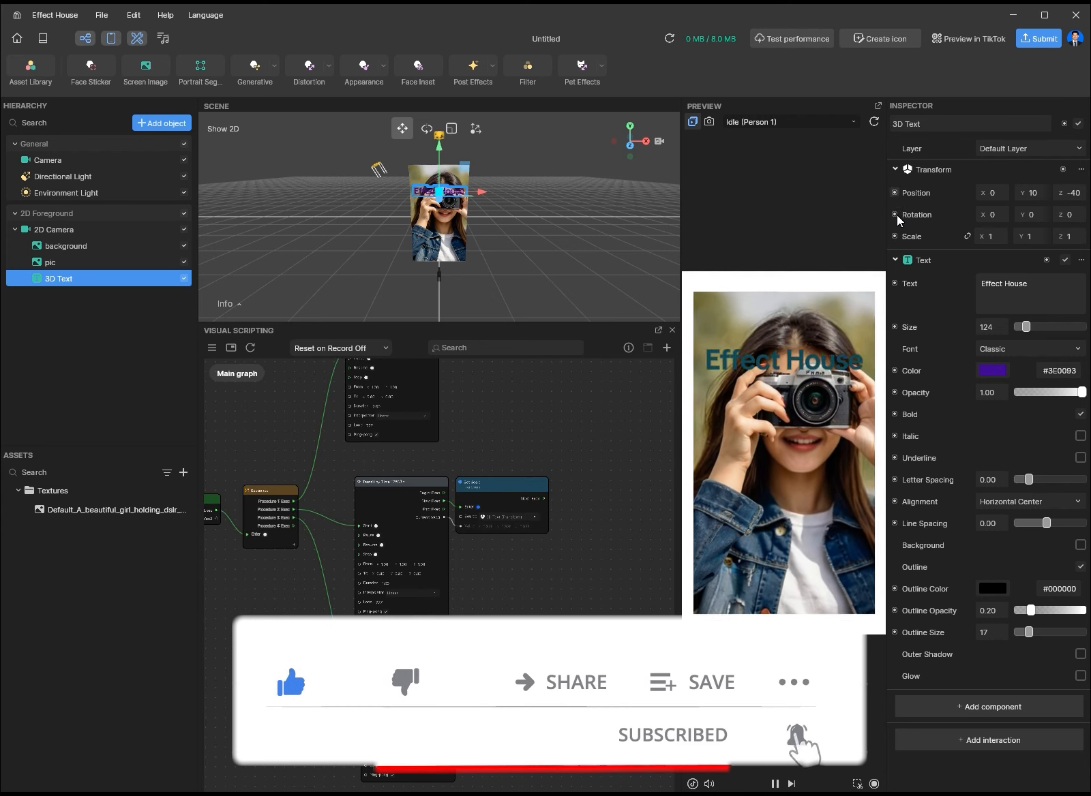
click(58, 266)
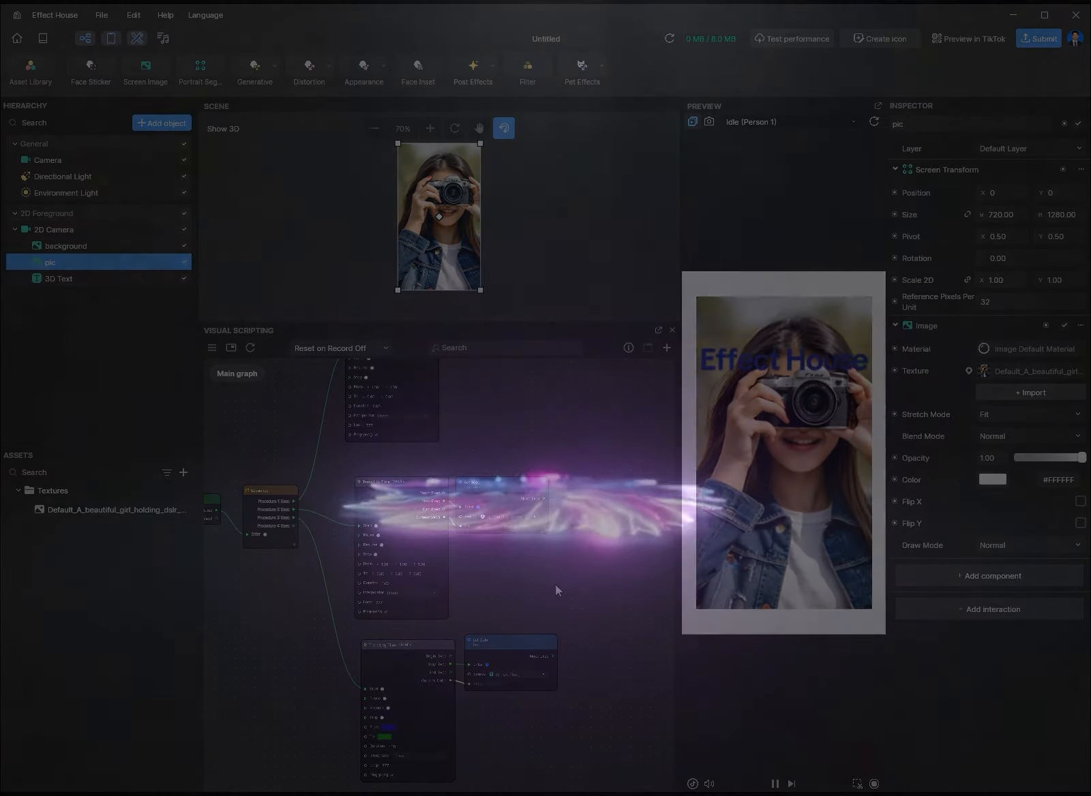